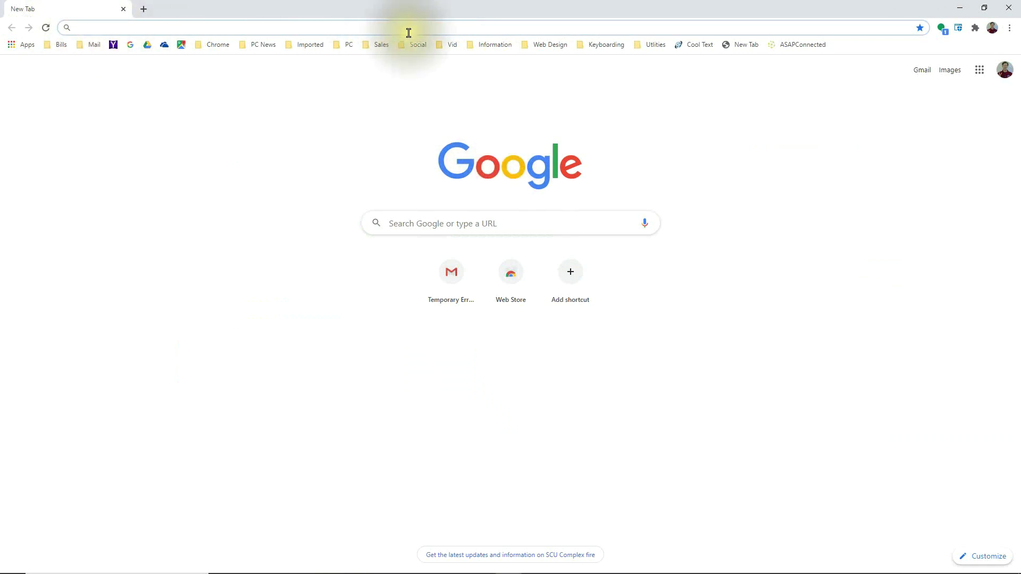
- Load smallpdf.com/edit-pdf in Chrome from the address-bar suggestion
left_click(91, 27)
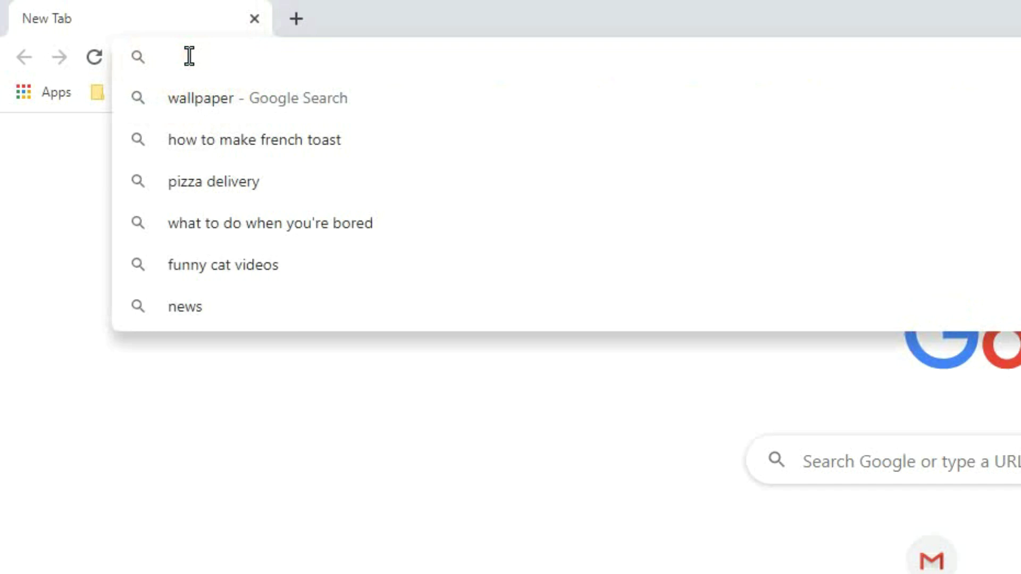
type("smallpdf.com/edit-pdf")
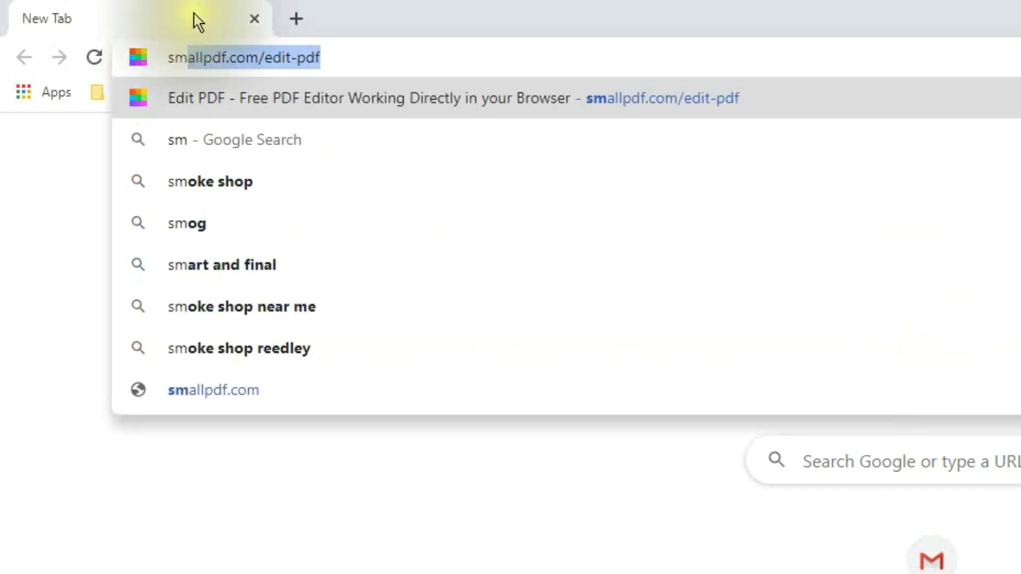
left_click(346, 57)
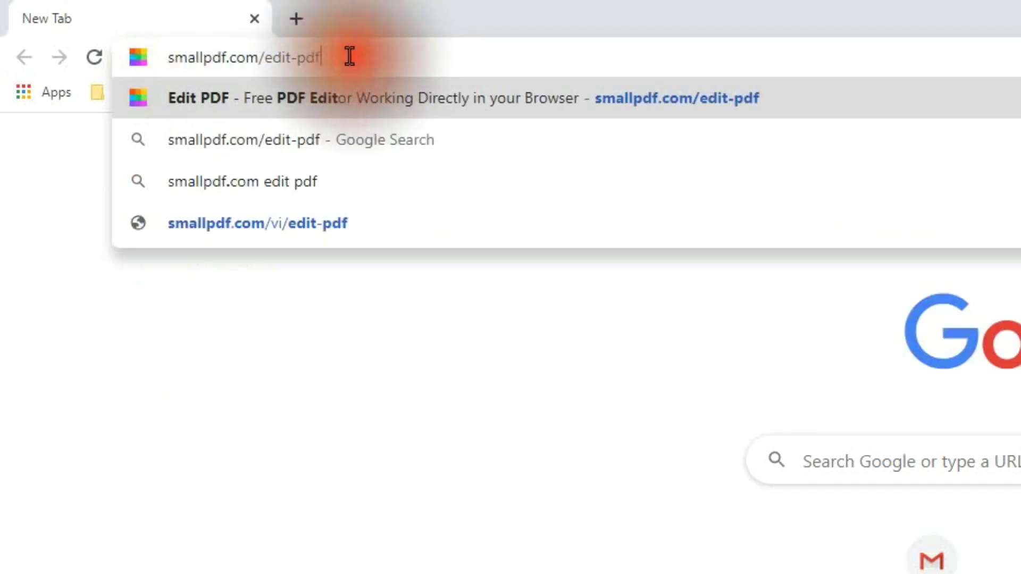
key("Return")
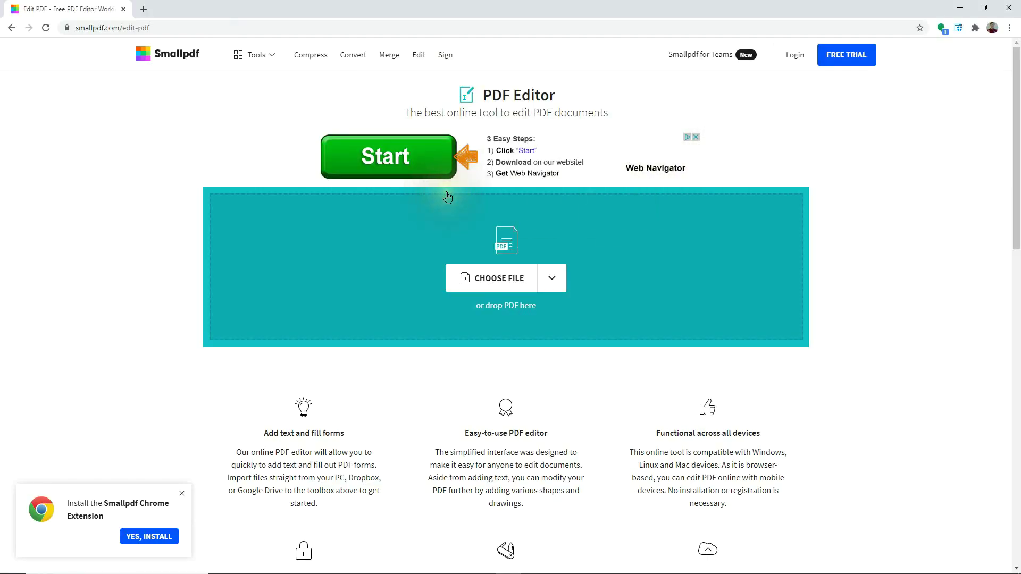
- Close the 'Install the Smallpdf Chrome Extension' popup at the bottom-left
left_click(182, 494)
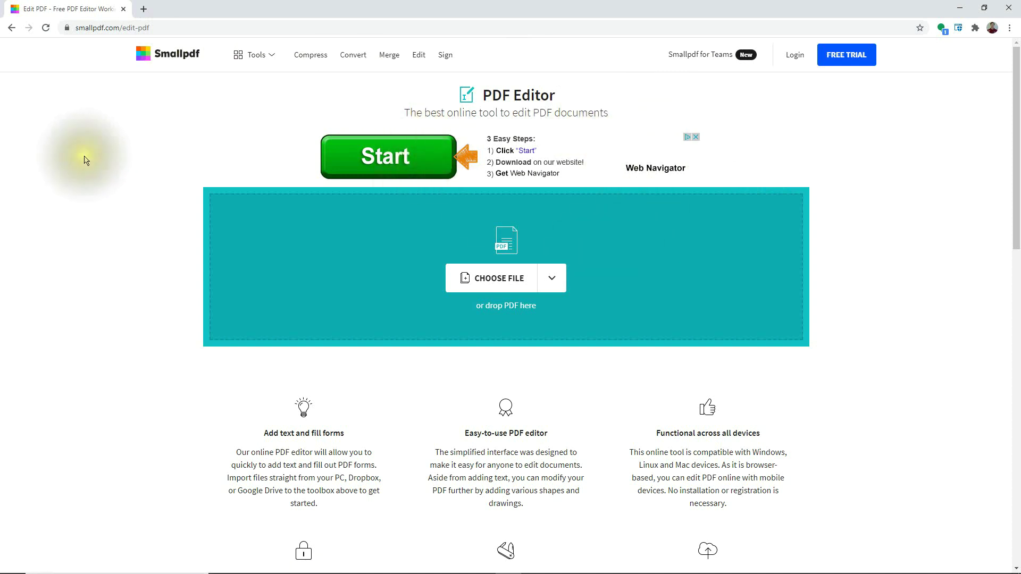
- Open the workforce REENTRY enrollment form PDF from Downloads\00 in the editor
left_click(503, 286)
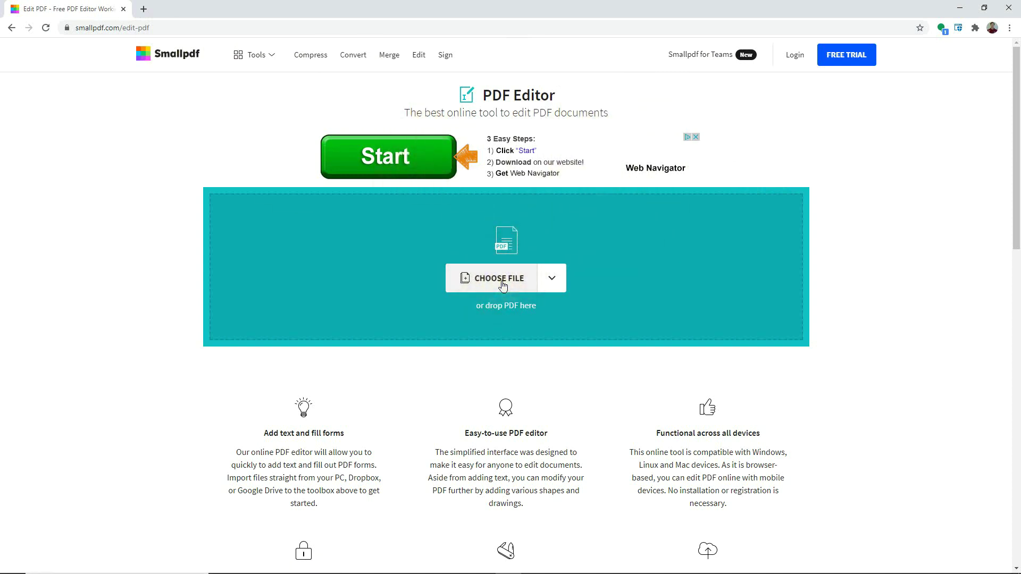
left_click(503, 286)
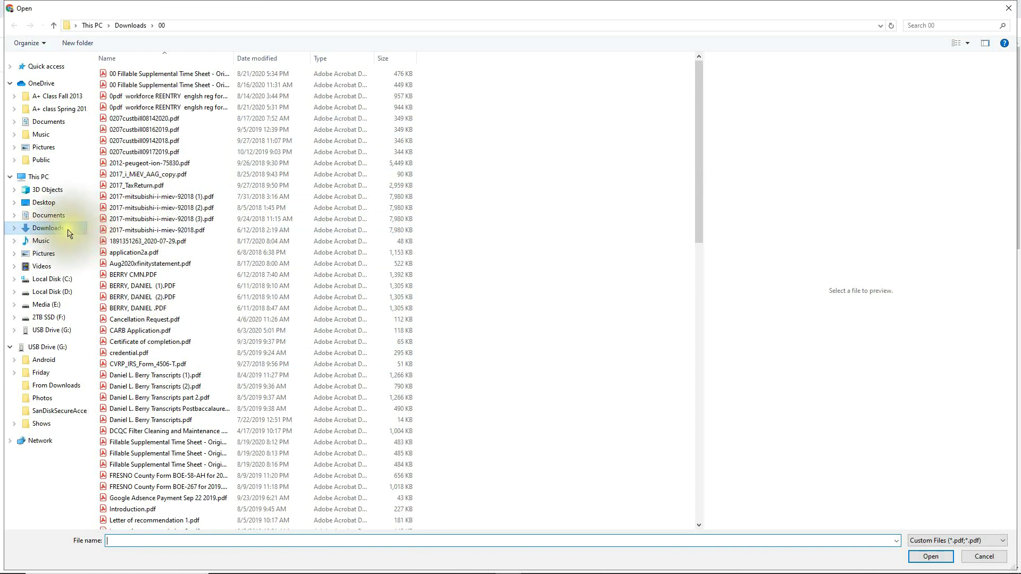
left_click(145, 99)
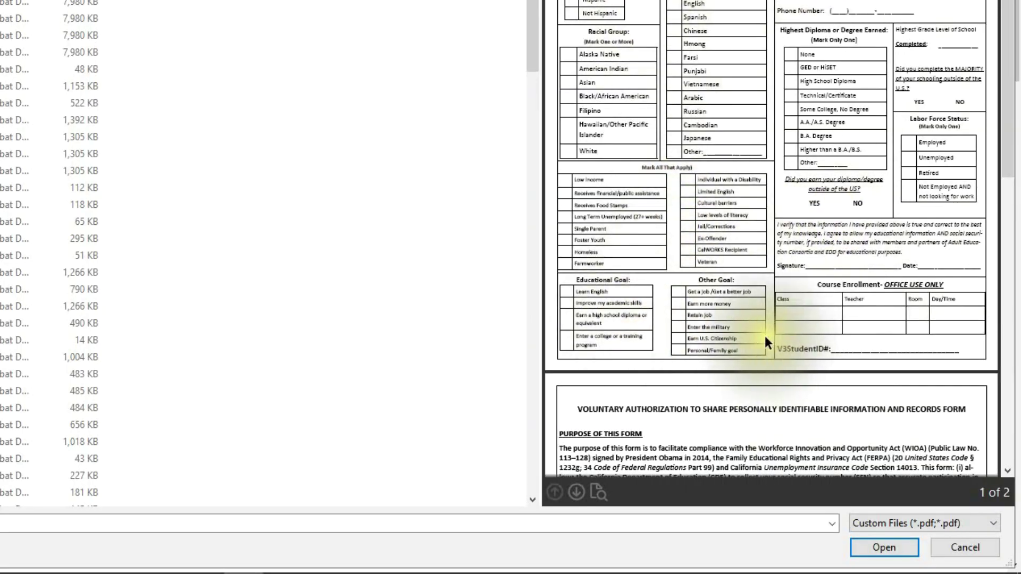
left_click(897, 550)
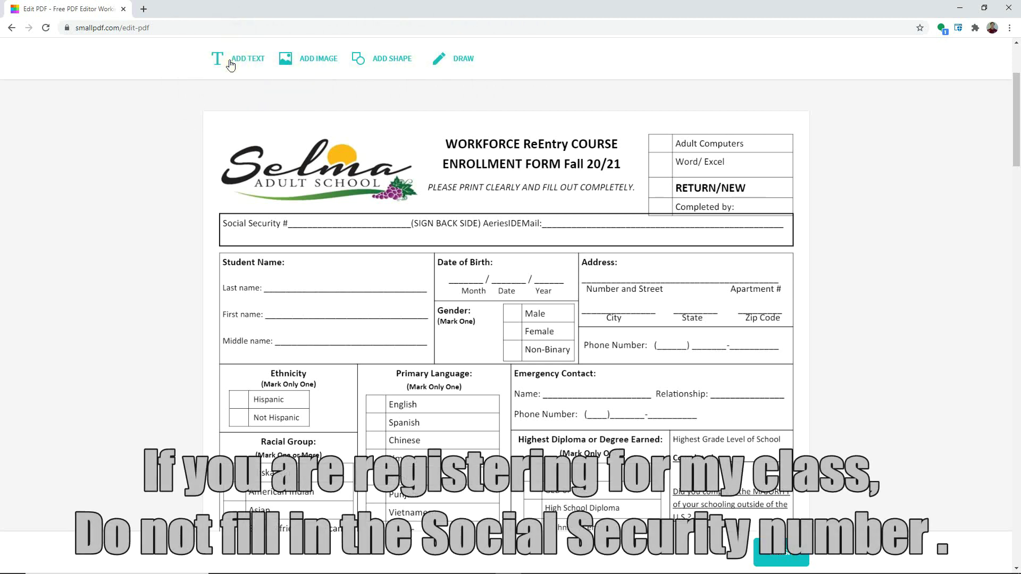
- Add text boxes with the student's last name and first name on their form lines
left_click(223, 61)
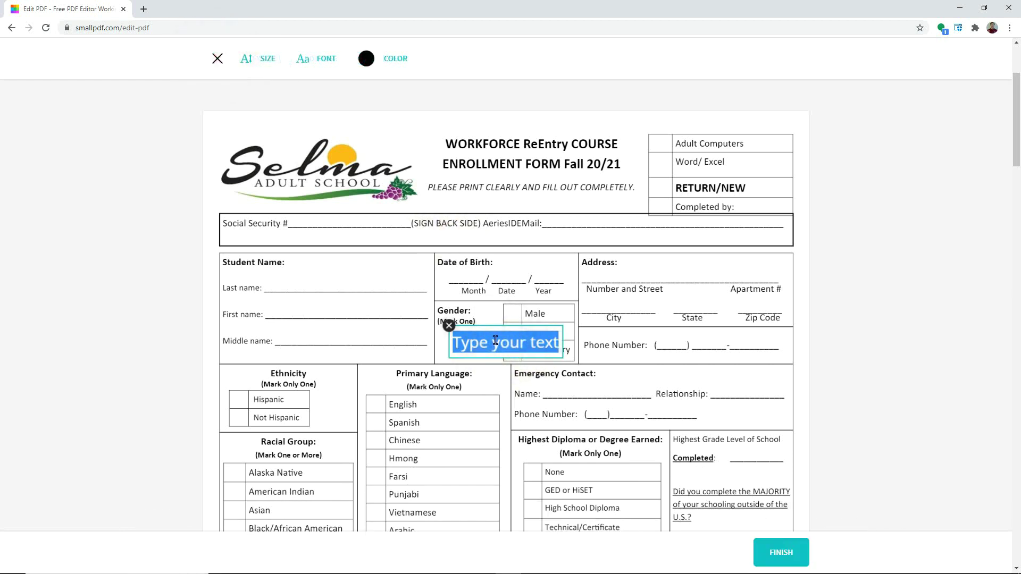
type("Smith")
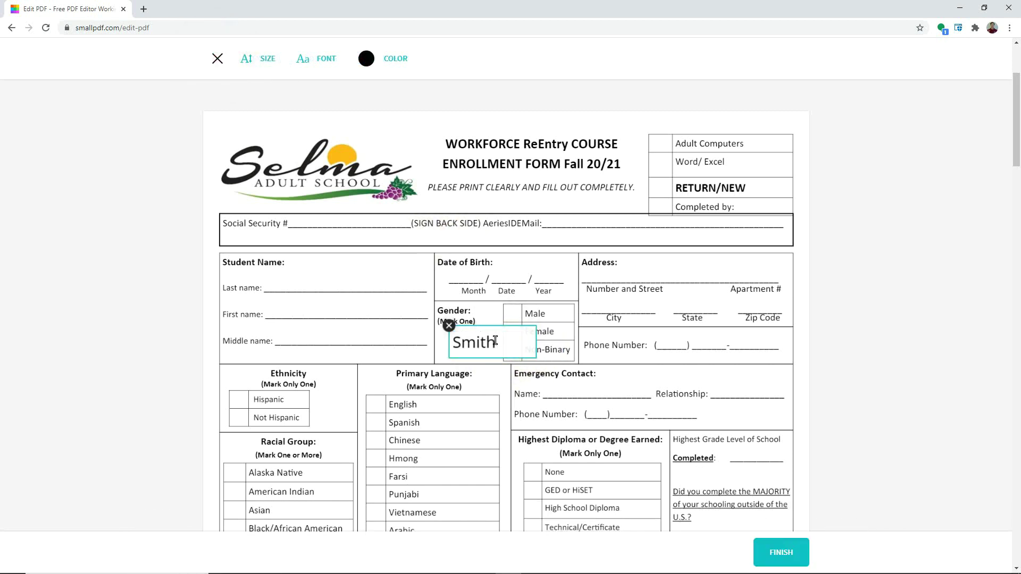
left_click(503, 338)
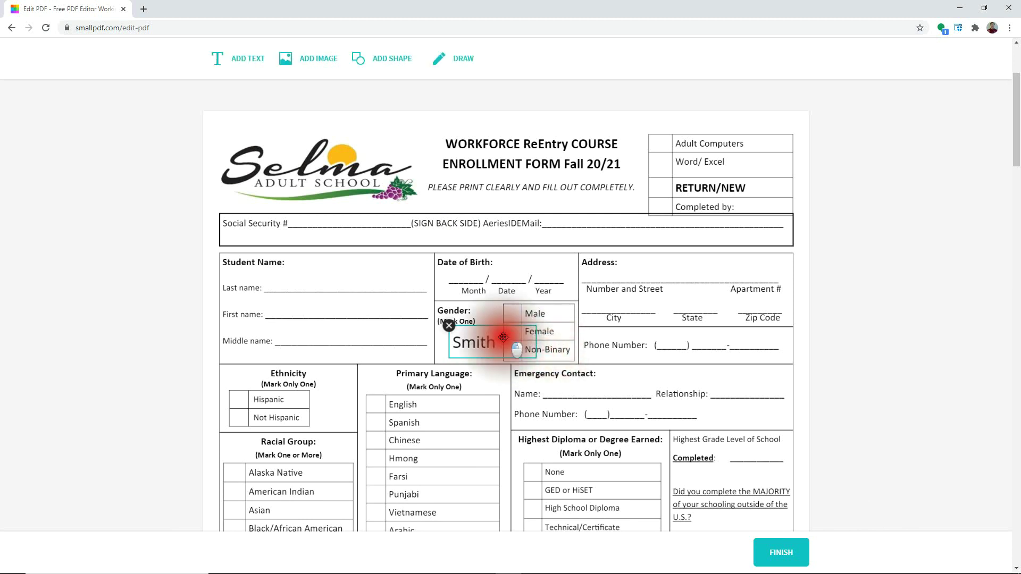
left_click_drag(502, 338, 317, 276)
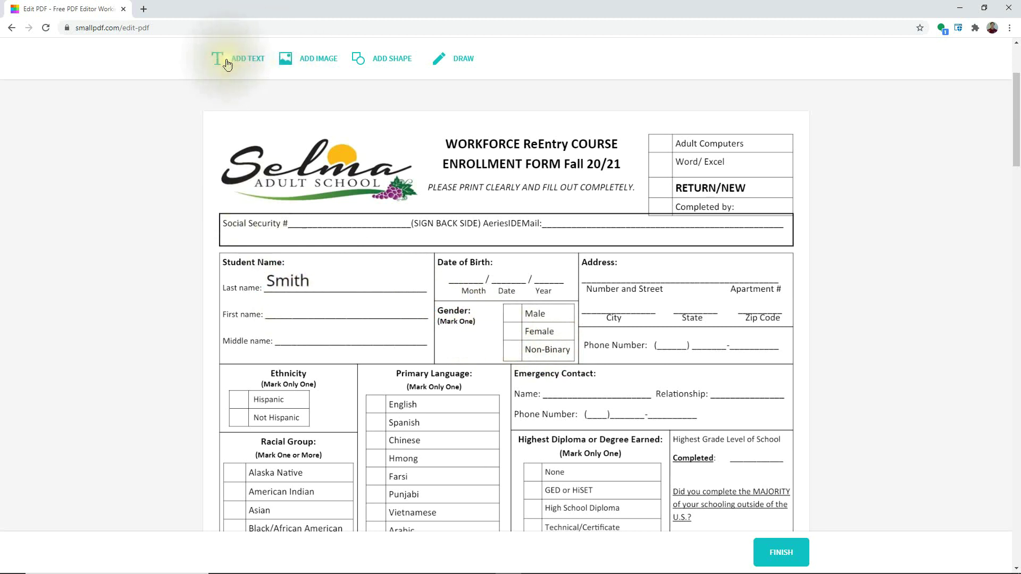
left_click(221, 59)
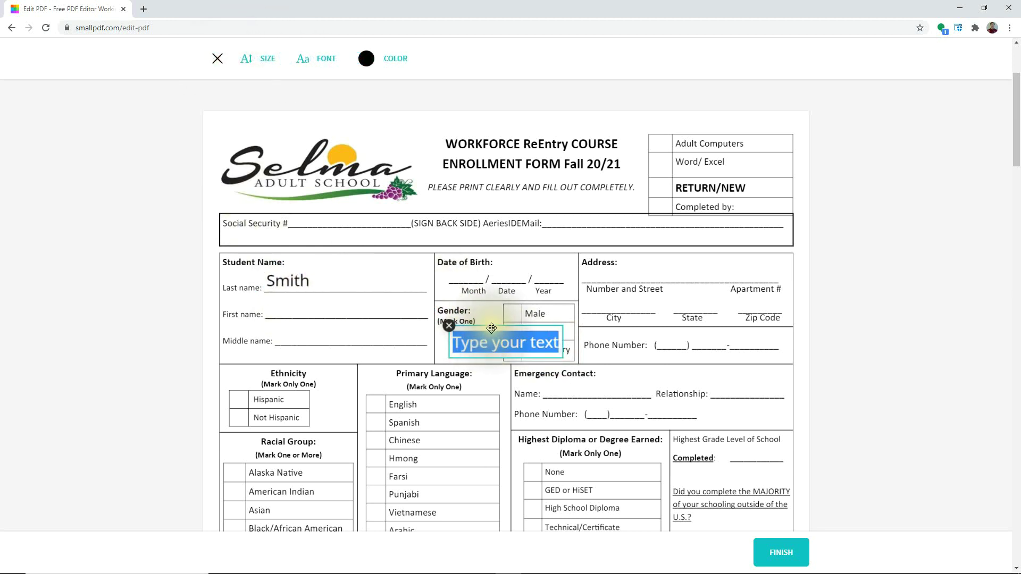
left_click_drag(492, 328, 310, 292)
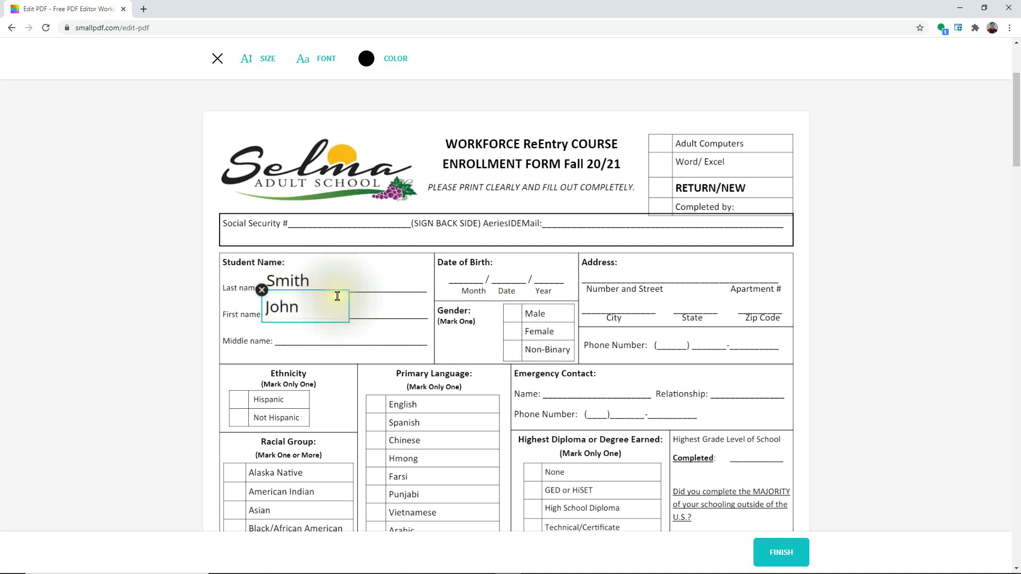
left_click(388, 305)
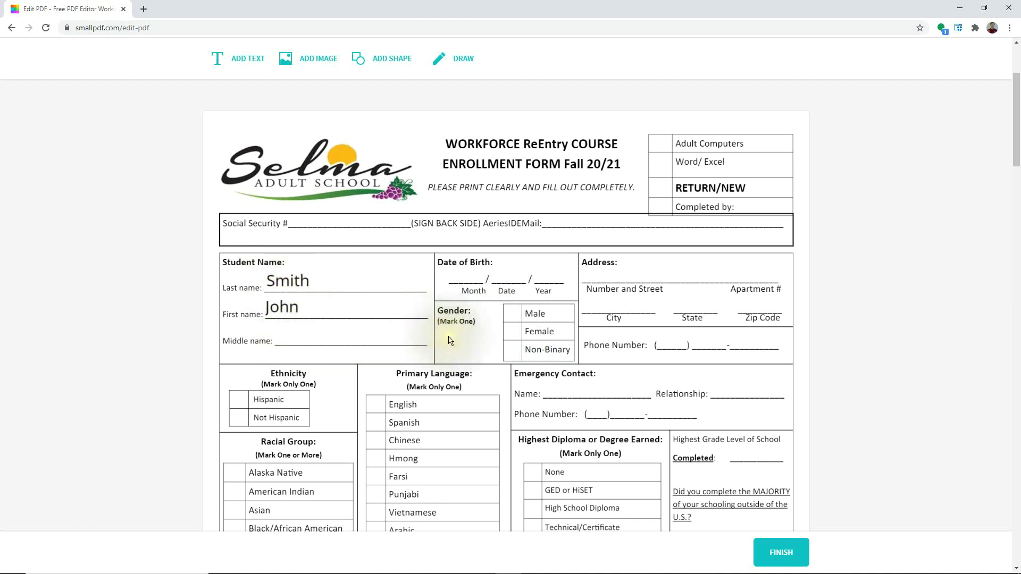
left_click(245, 63)
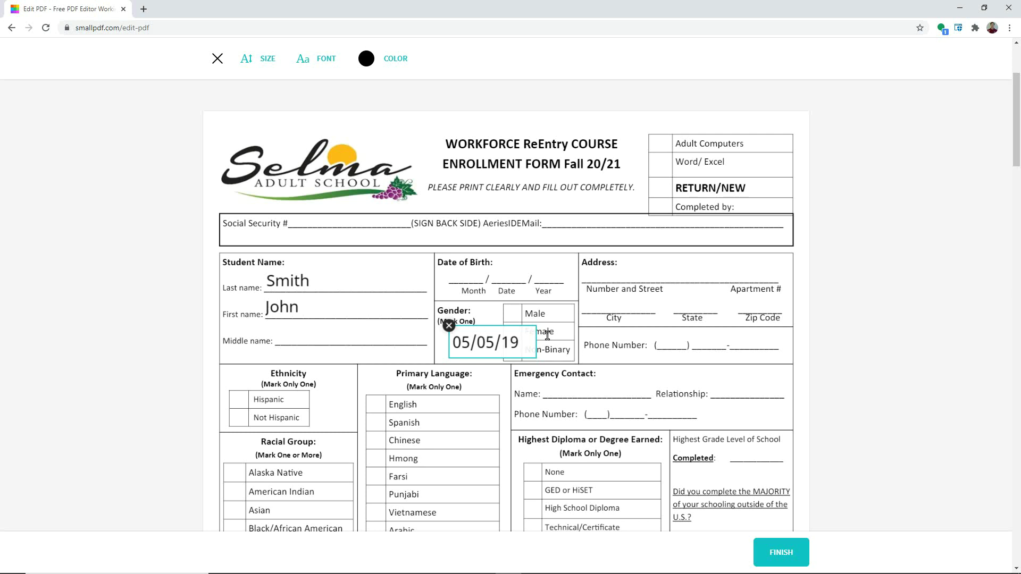
left_click(490, 352)
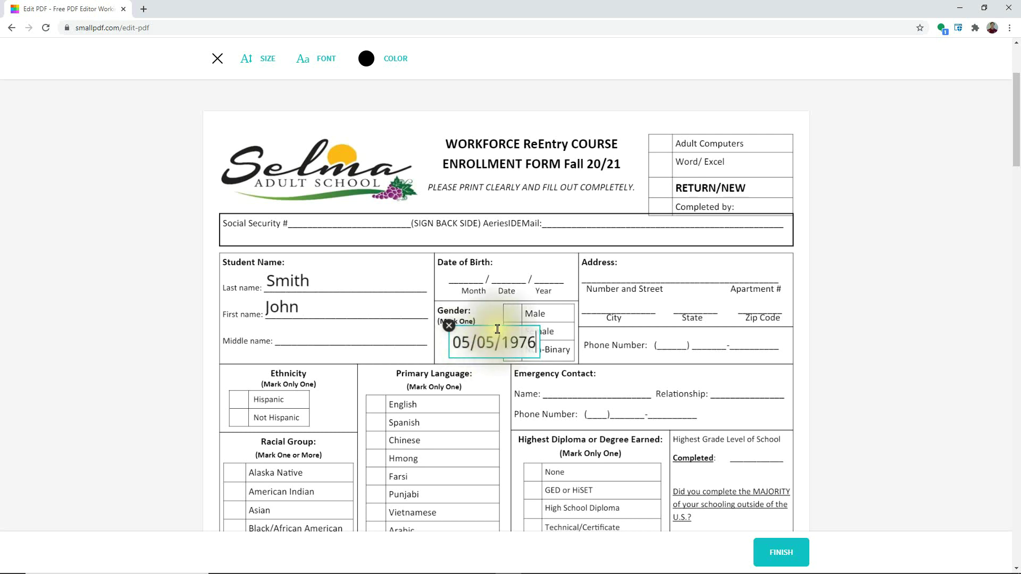
left_click_drag(497, 327, 518, 262)
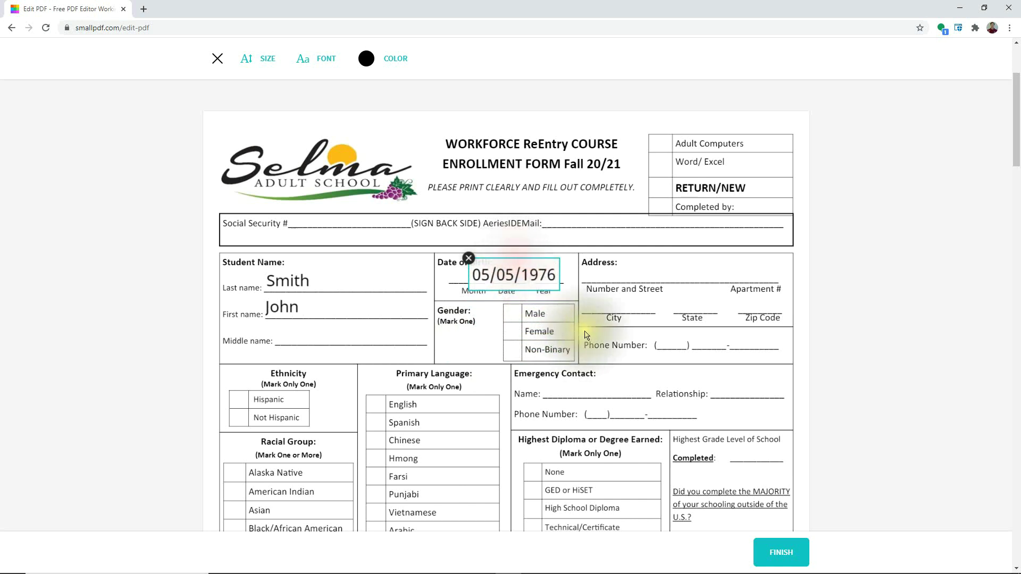
left_click(627, 314)
left_click(583, 294)
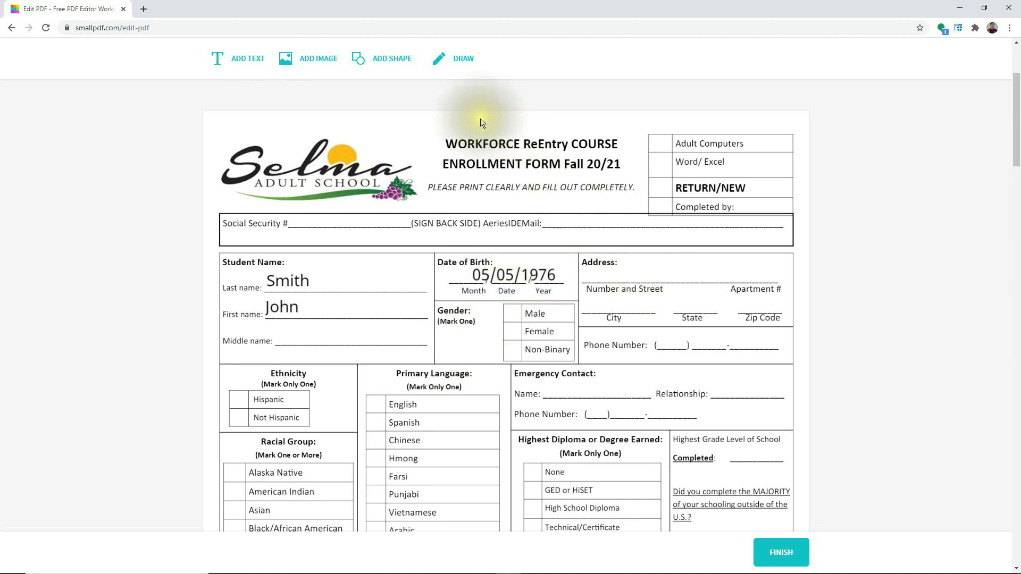
- Freehand-draw a signature on the Signature line and write '8-19' after Date
left_click_drag(1016, 126, 1016, 197)
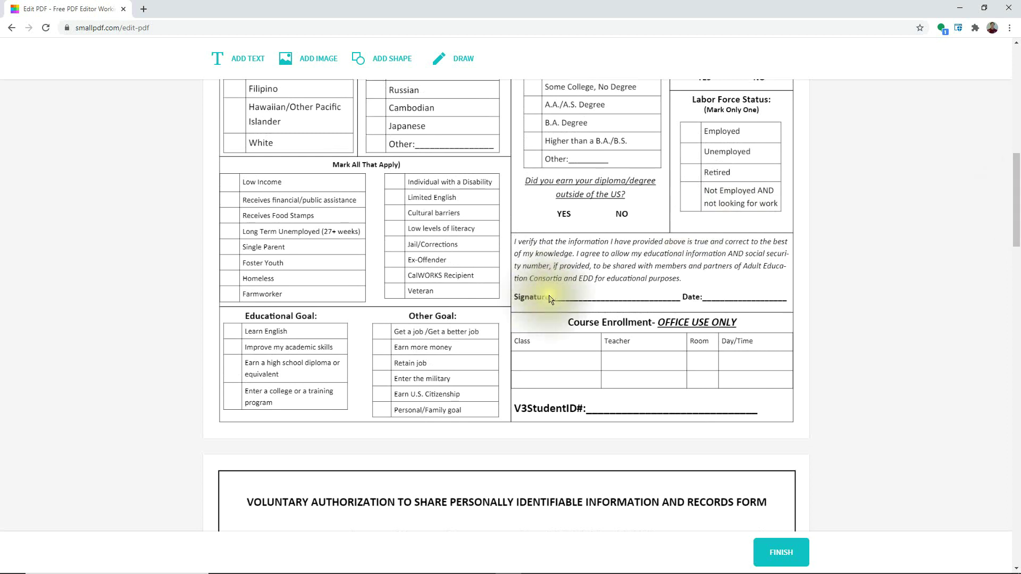
left_click(444, 60)
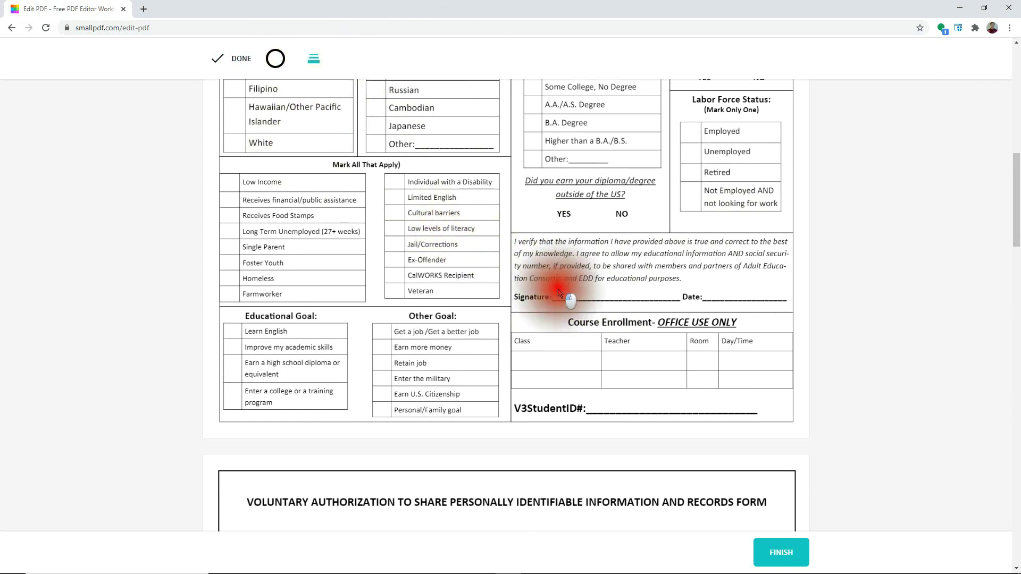
mouse_move(559, 292)
left_mouse_down()
mouse_move(567, 290)
mouse_move(557, 283)
mouse_move(565, 302)
mouse_move(661, 304)
left_mouse_up()
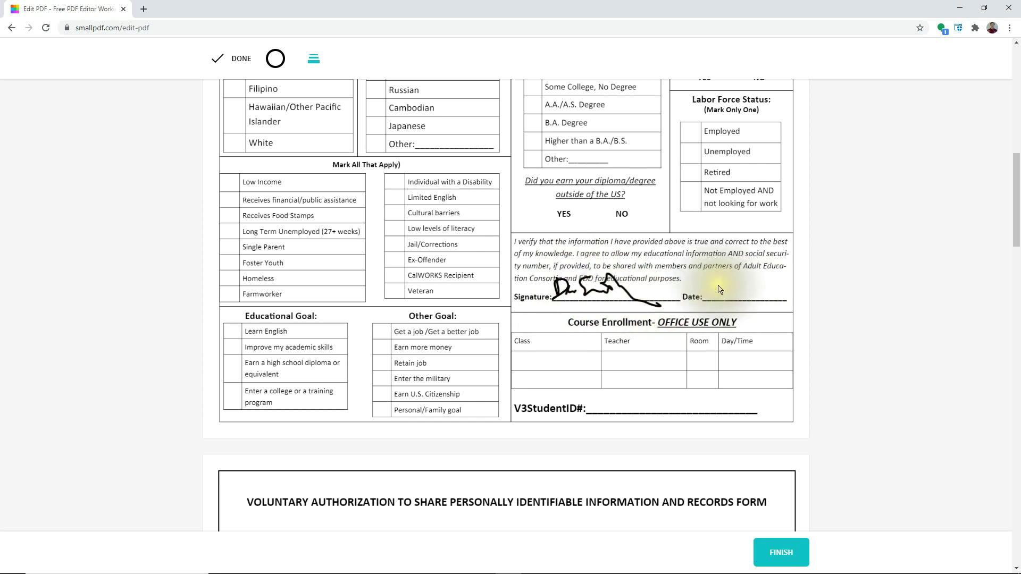
left_click_drag(714, 283, 761, 291)
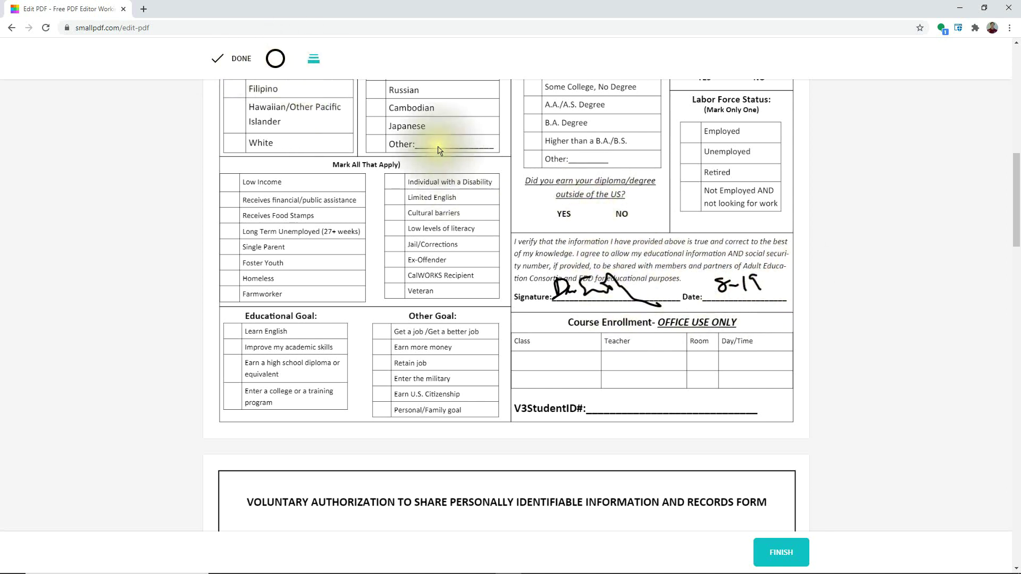
left_click(237, 61)
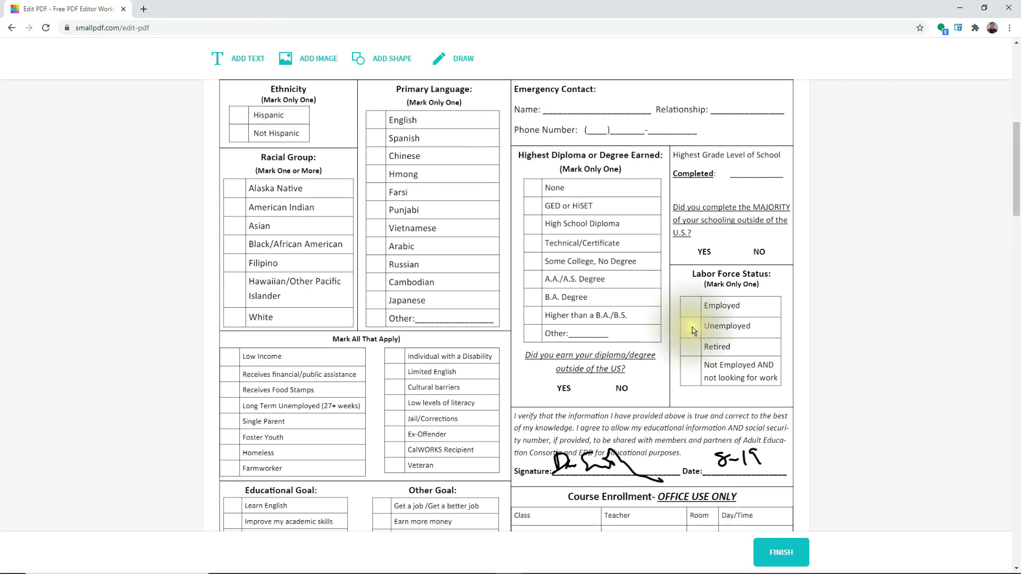
- Add a small black arrow shape pointing at NO beside the diploma question
left_click(372, 60)
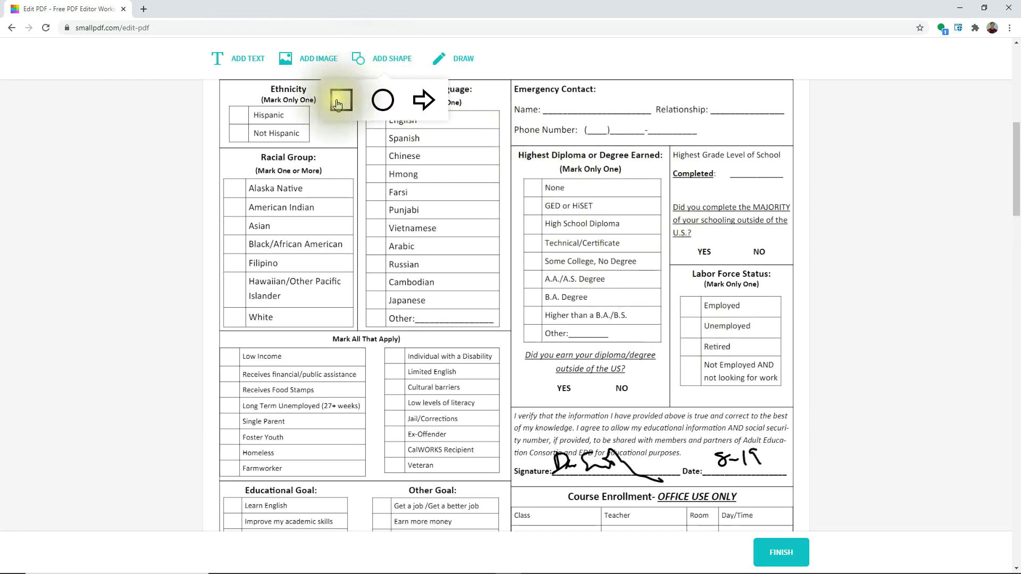
left_click(424, 100)
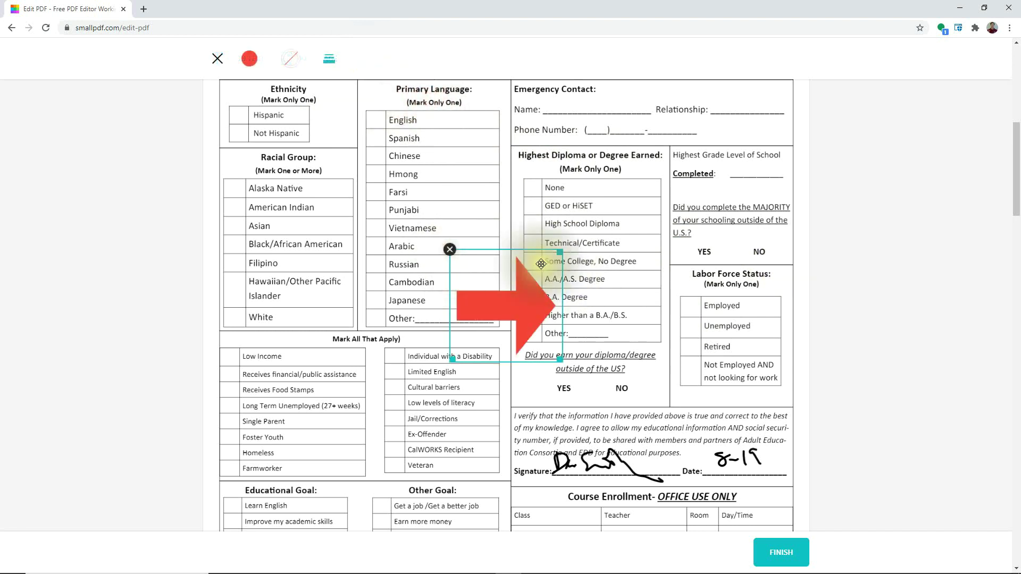
left_click_drag(561, 255, 533, 264)
left_click(250, 58)
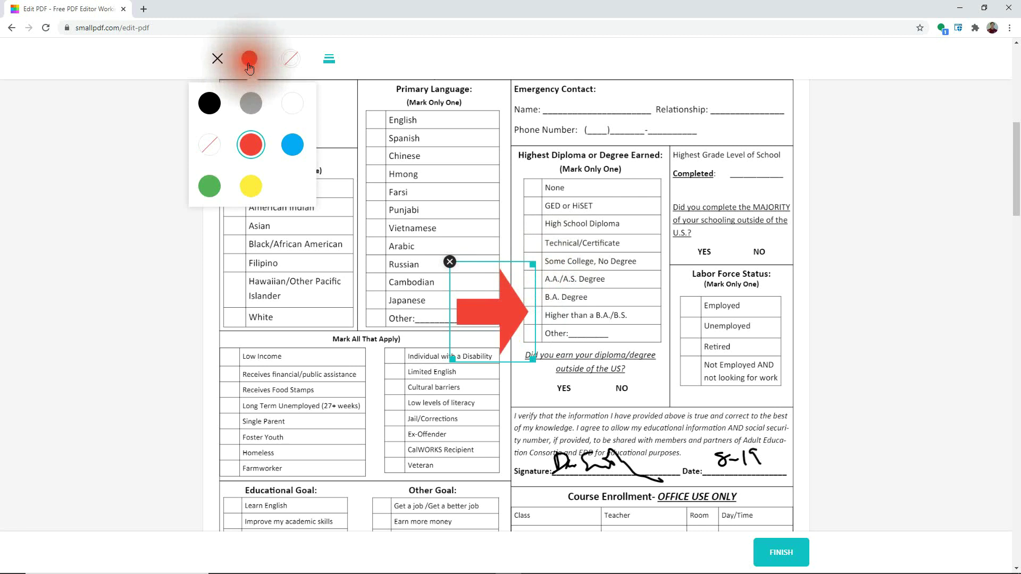
left_click(209, 104)
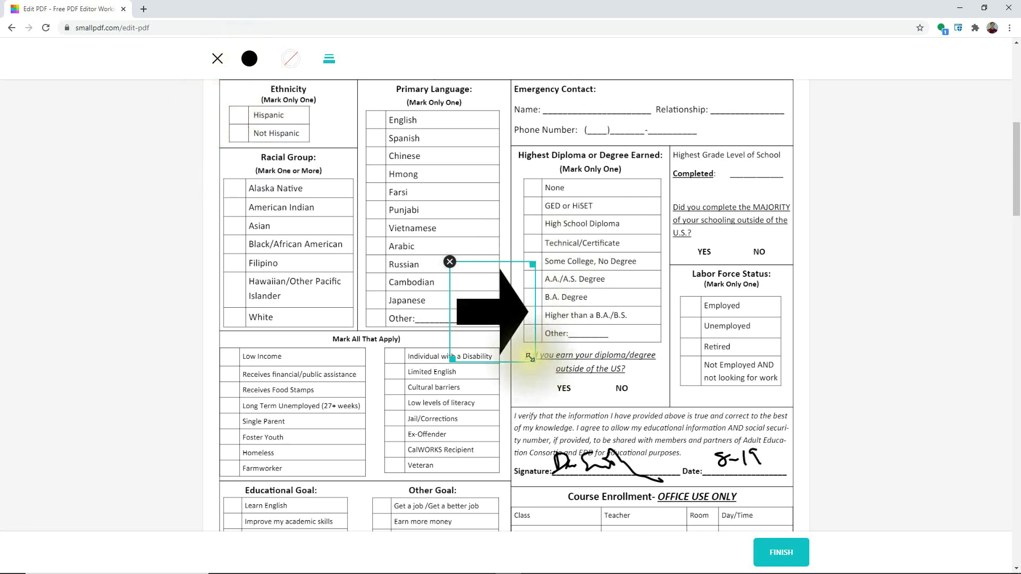
mouse_move(530, 358)
left_mouse_down()
mouse_move(483, 313)
mouse_move(479, 269)
mouse_move(598, 375)
mouse_move(542, 377)
mouse_move(599, 378)
left_mouse_up()
left_click(647, 390)
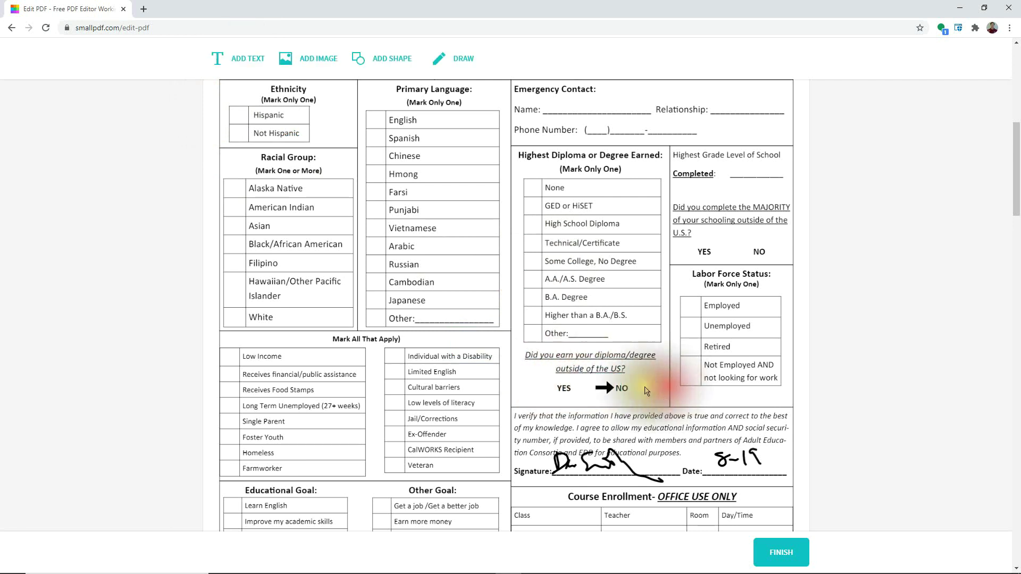
- Insert DSCN2155.JPG from Pictures > 1-2018 and shrink it to a small thumbnail
left_click(315, 59)
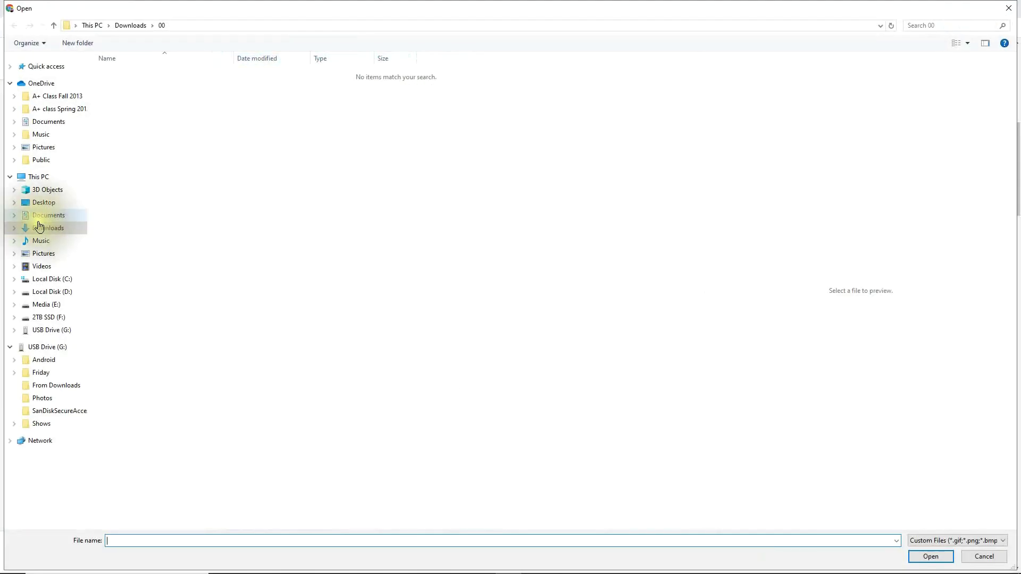
left_click(44, 254)
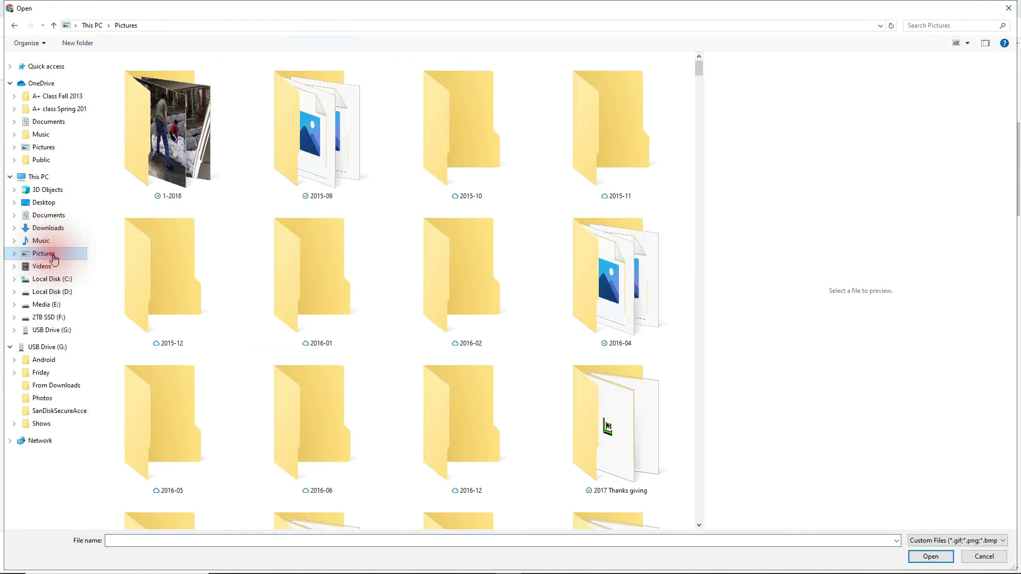
double_click(168, 153)
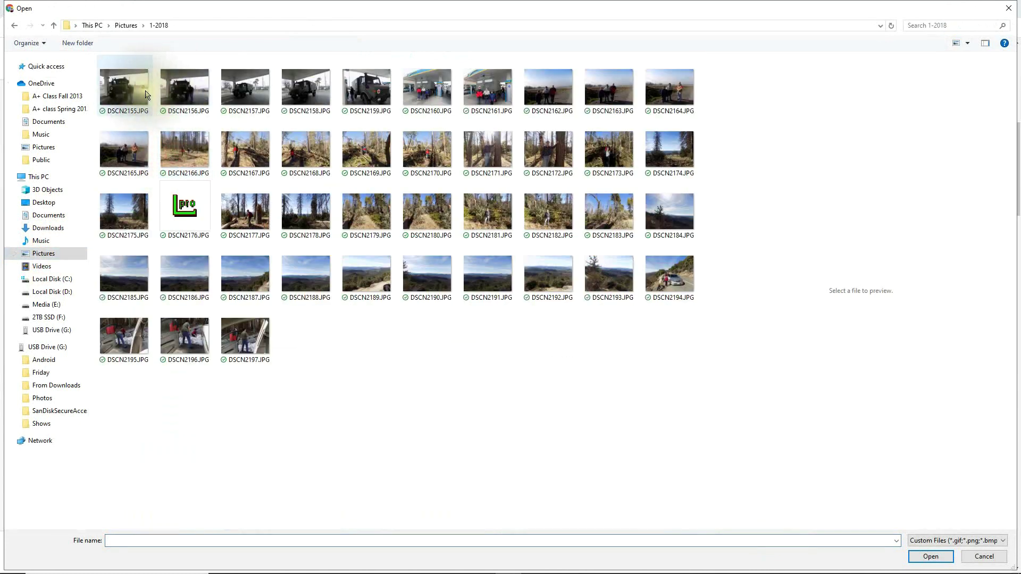
left_click(139, 89)
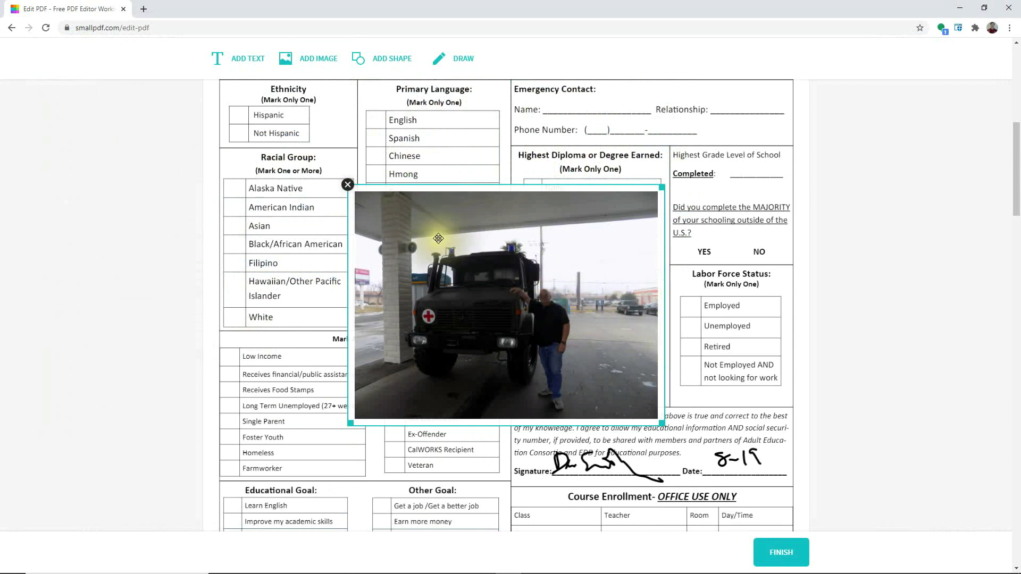
left_click_drag(660, 422, 739, 113)
- Delete the inserted truck photo from the form
left_click_drag(1016, 194, 1018, 160)
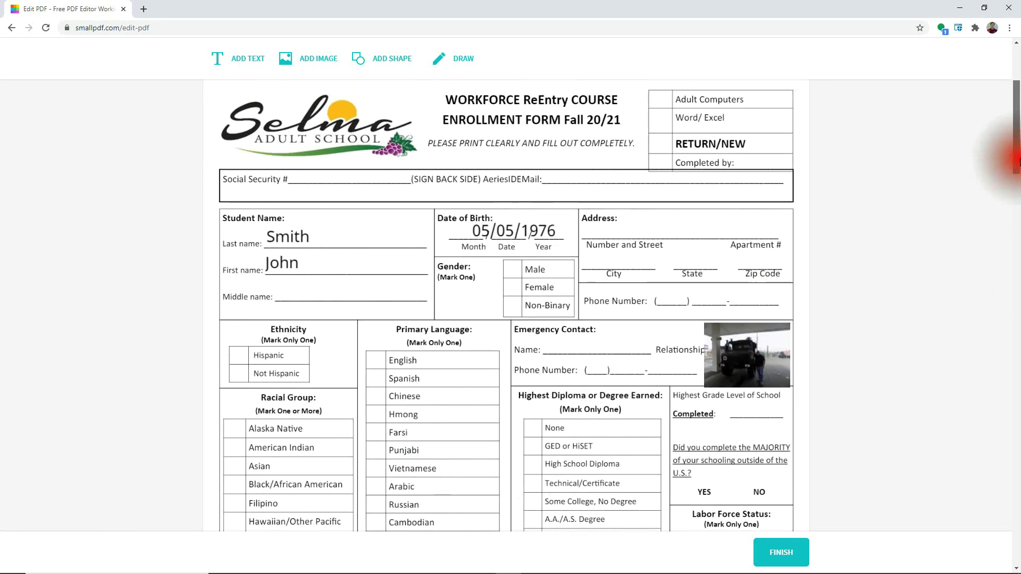
left_click(706, 326)
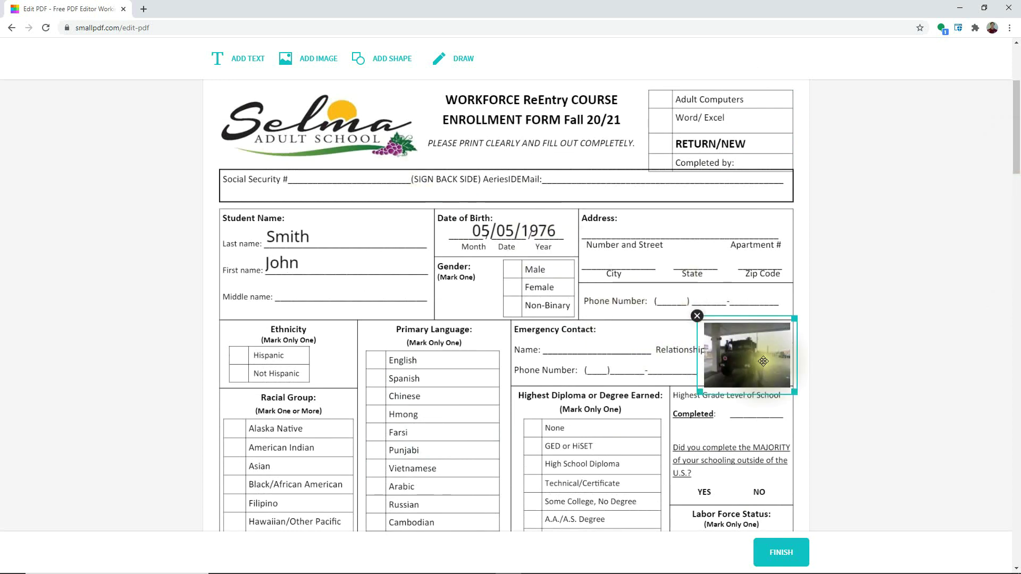
left_click(698, 317)
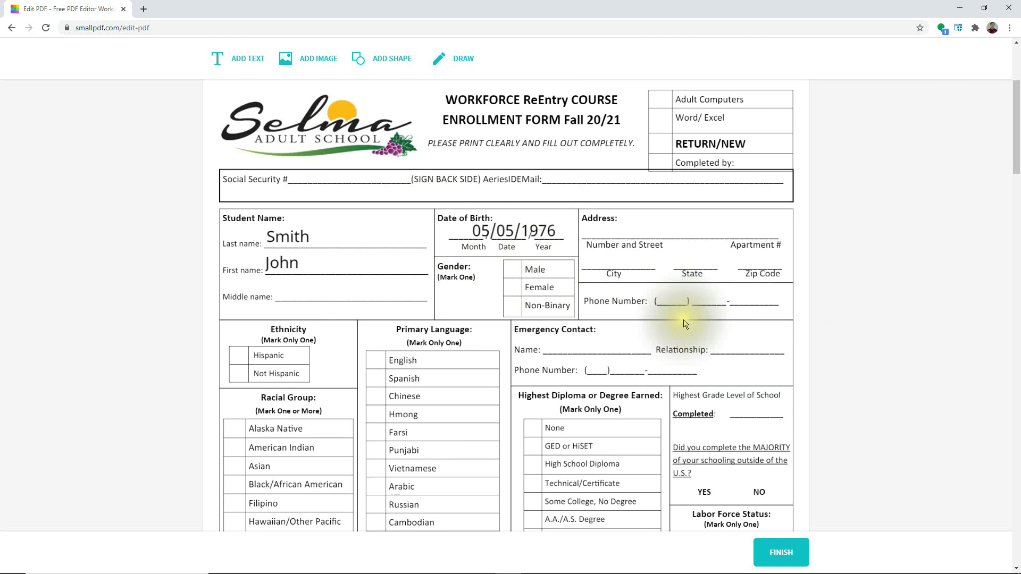
- Delete the arrow and the signature strokes, then reselect the last-name text box
scroll(685, 323, "down", 4)
left_click_drag(745, 396, 609, 418)
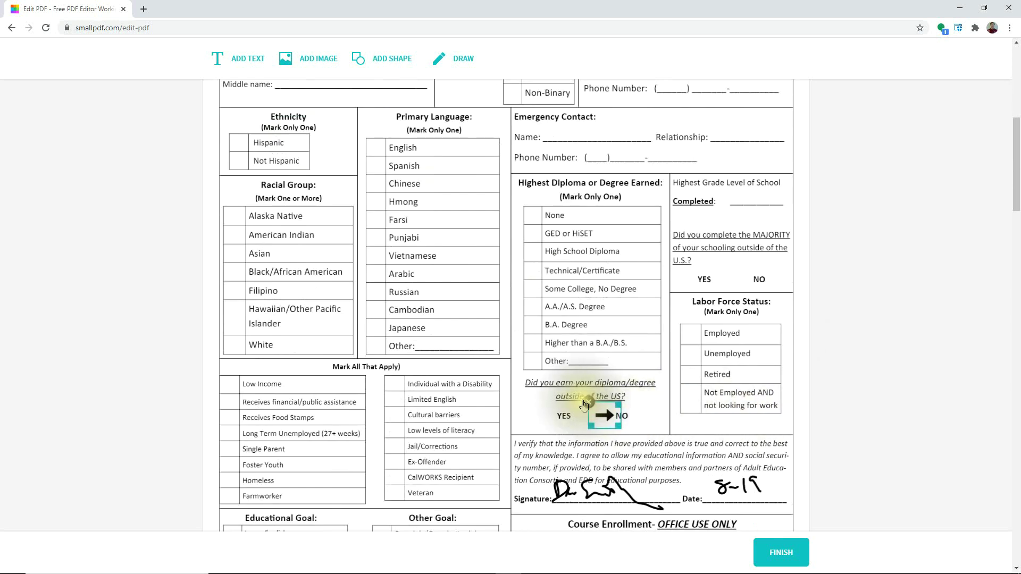
left_click(585, 403)
left_click(580, 481)
left_click(570, 470)
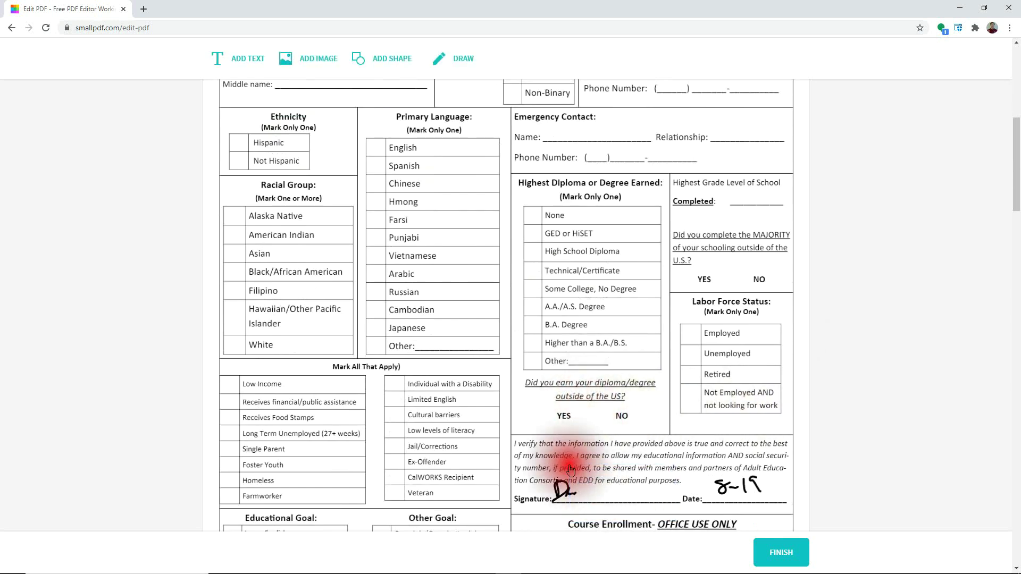
left_click(553, 472)
left_click(540, 471)
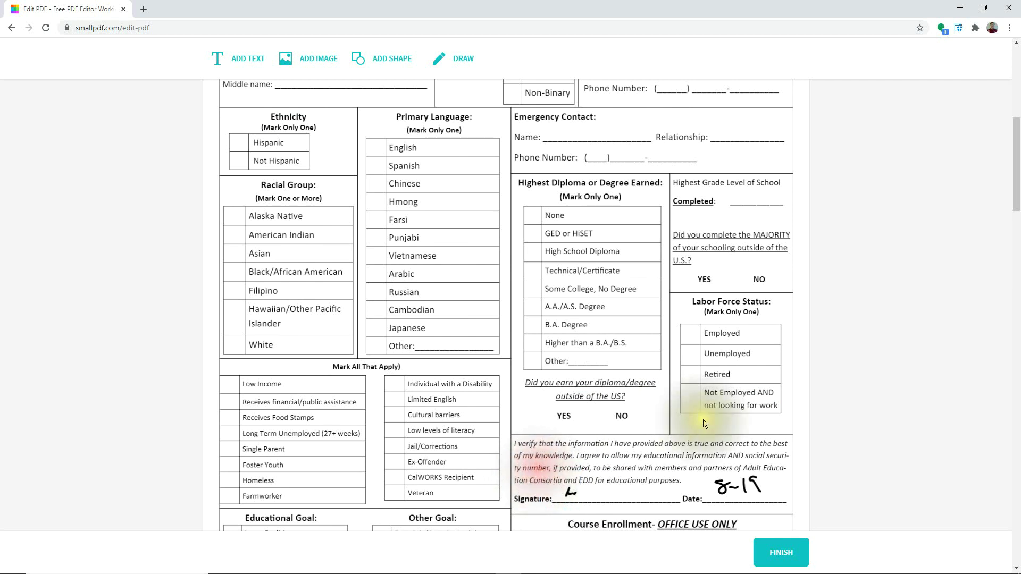
scroll(1010, 258, "up", 6)
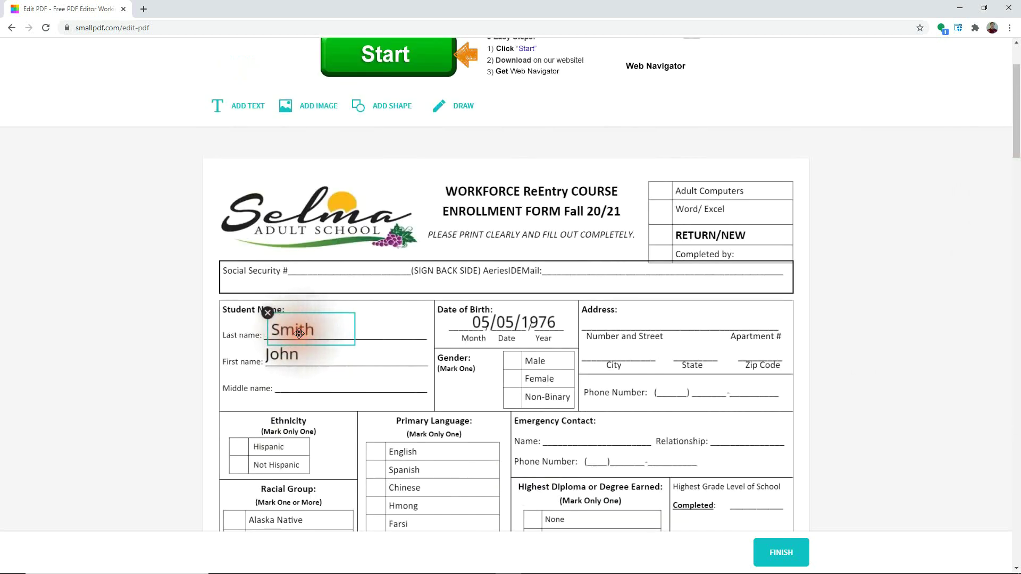
left_click(259, 315)
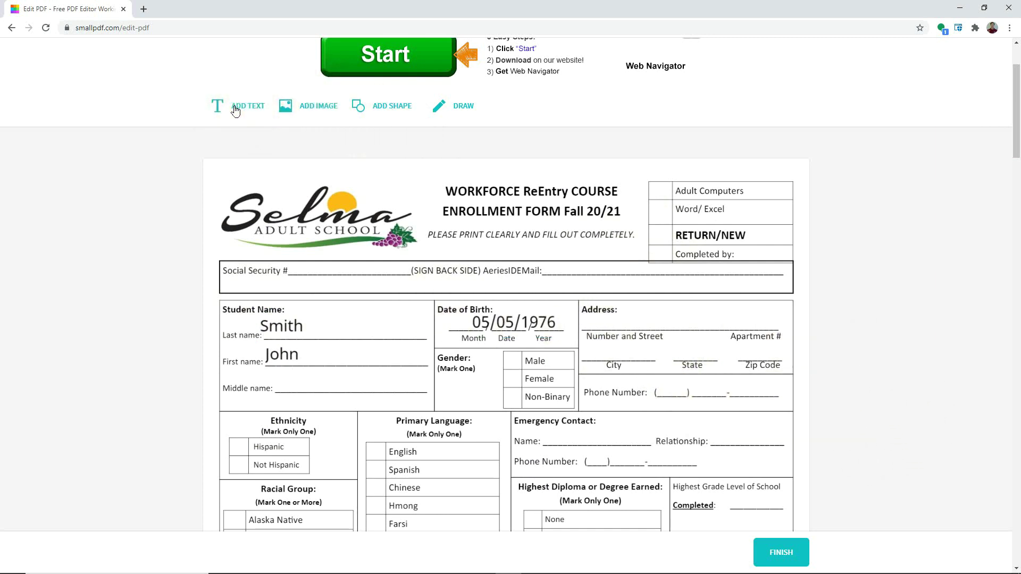
left_click(235, 110)
left_click_drag(531, 288, 632, 254)
key("ctrl+c")
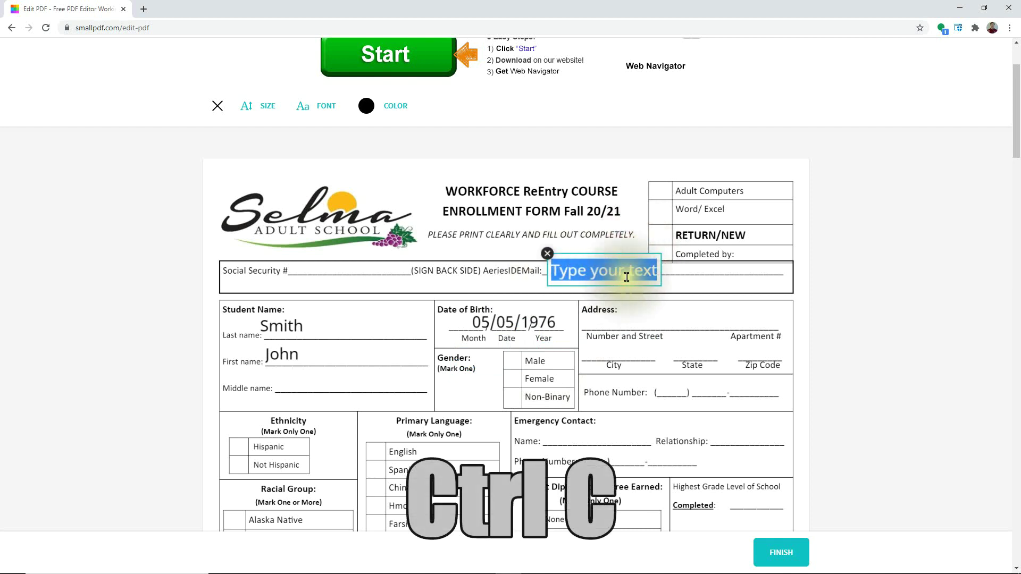
key("ctrl+v")
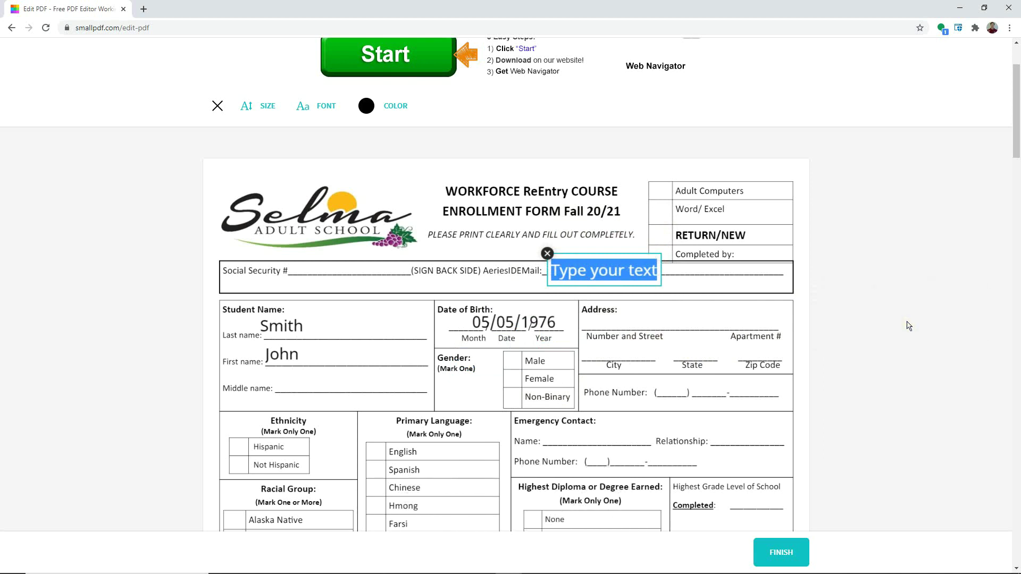
left_click(587, 273)
left_click(565, 273)
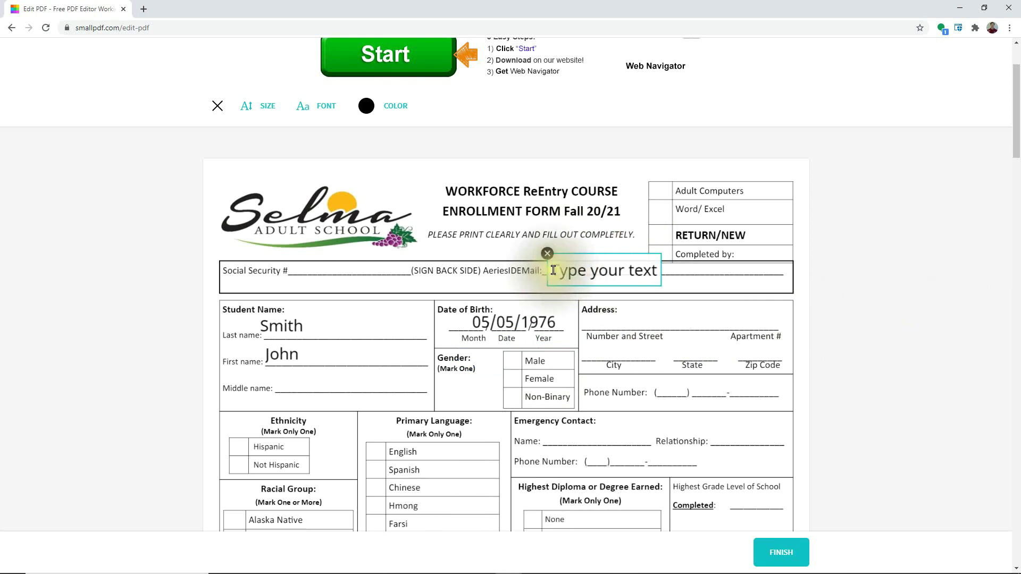
left_click_drag(553, 270, 707, 287)
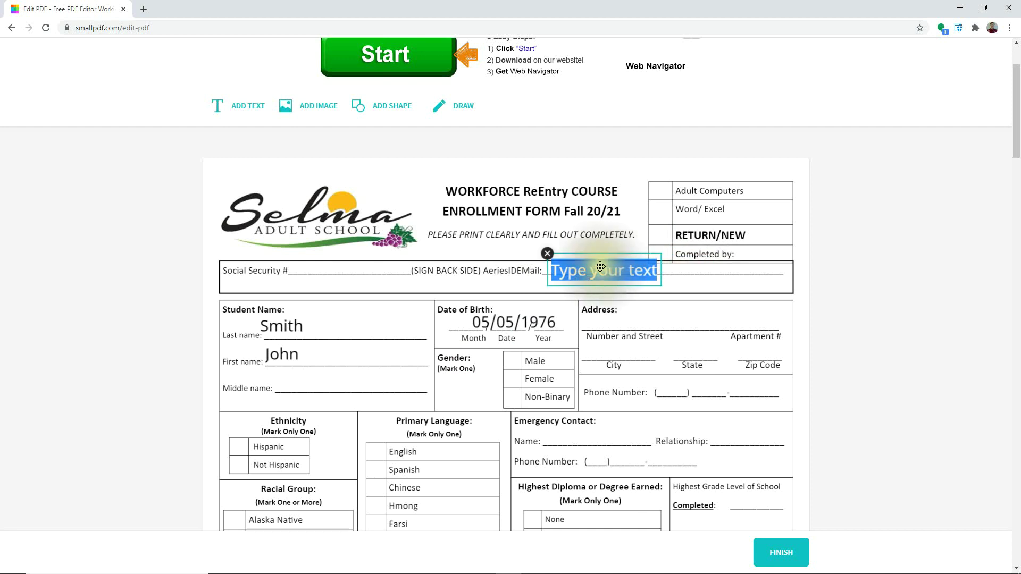
scroll(798, 102, "up", 2)
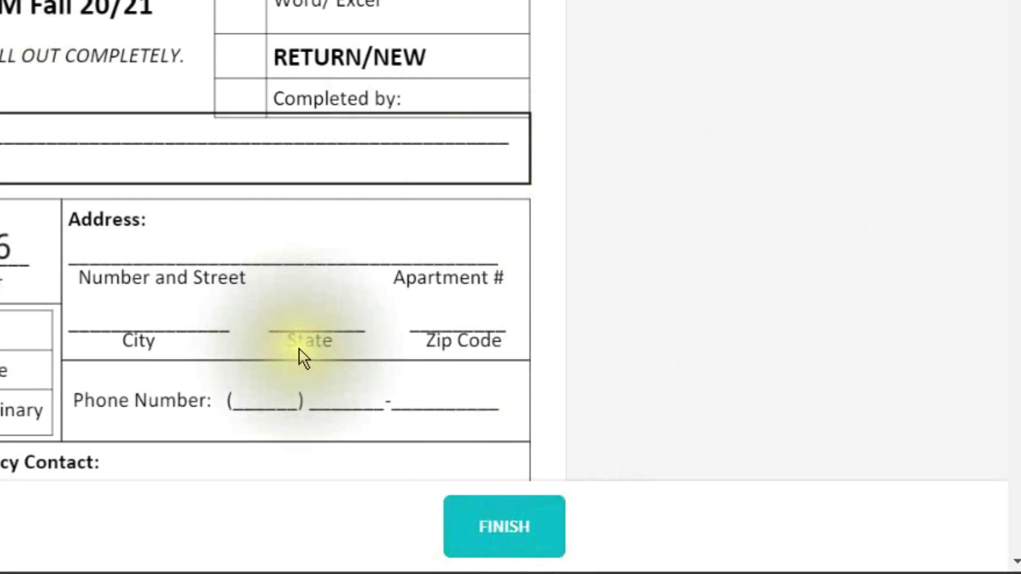
- Finish editing and download '0pdf workforce REENTRY englsh reg form FALL 2021-edited.pdf'
left_click(500, 528)
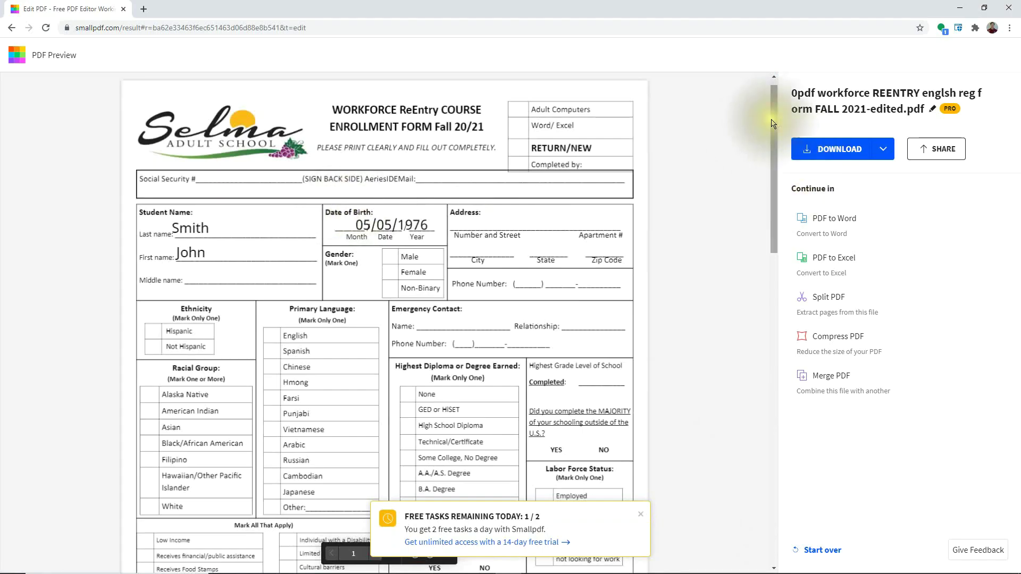
left_click_drag(773, 124, 729, 119)
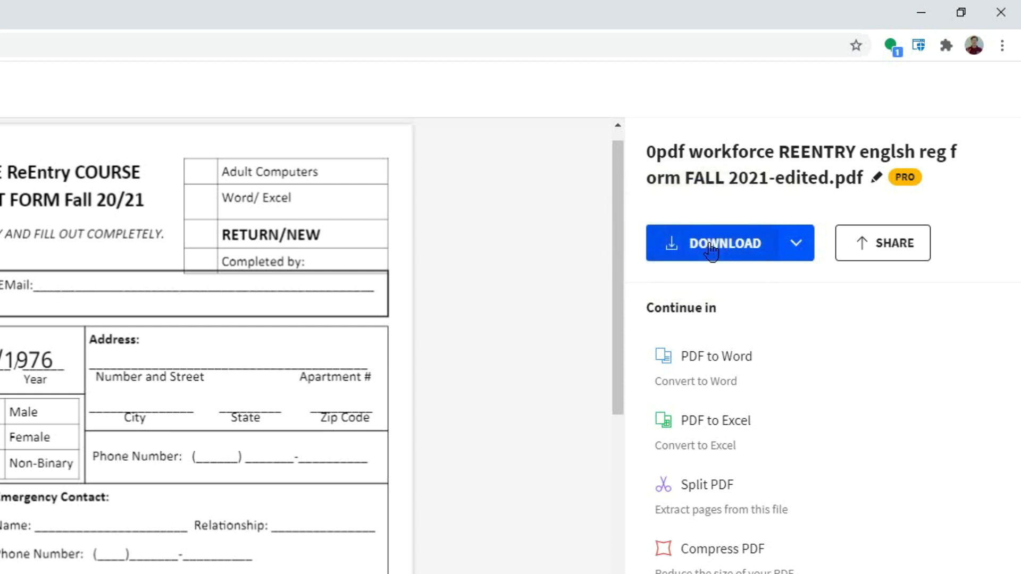
left_click(712, 248)
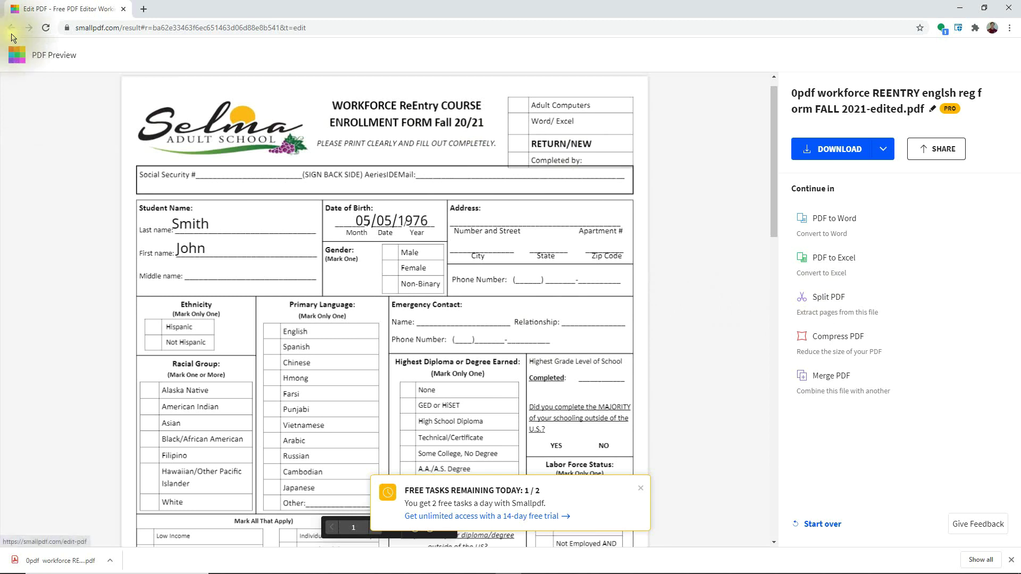
- Return to the smallpdf.com PDF editor start page
left_click(12, 28)
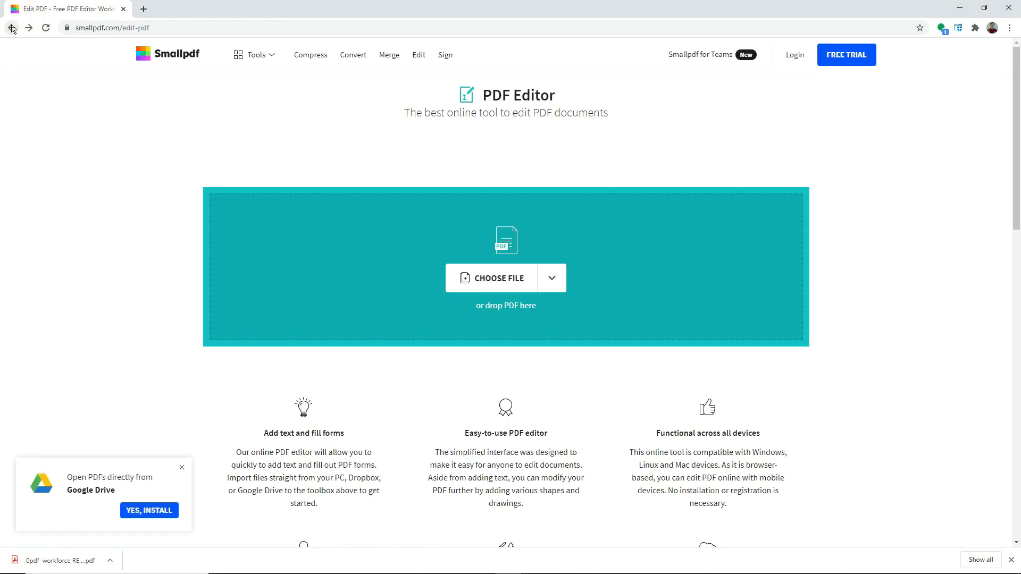
left_click(182, 470)
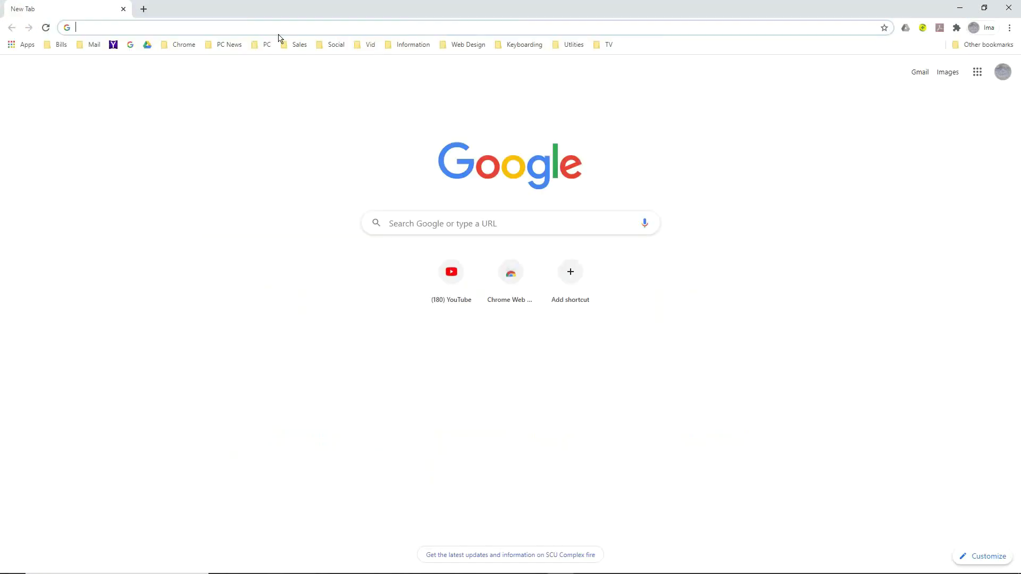
type("small")
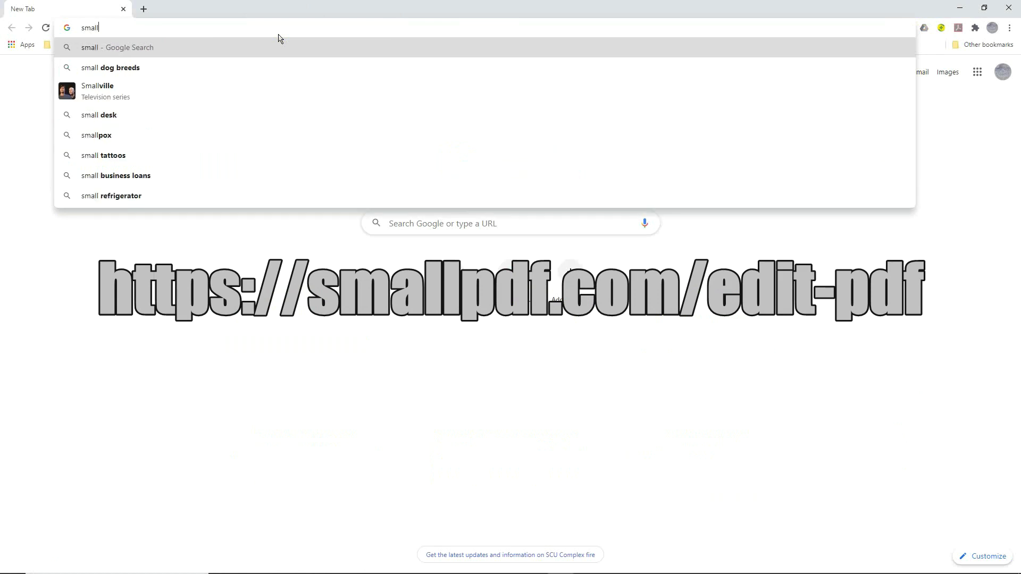
type("pdf")
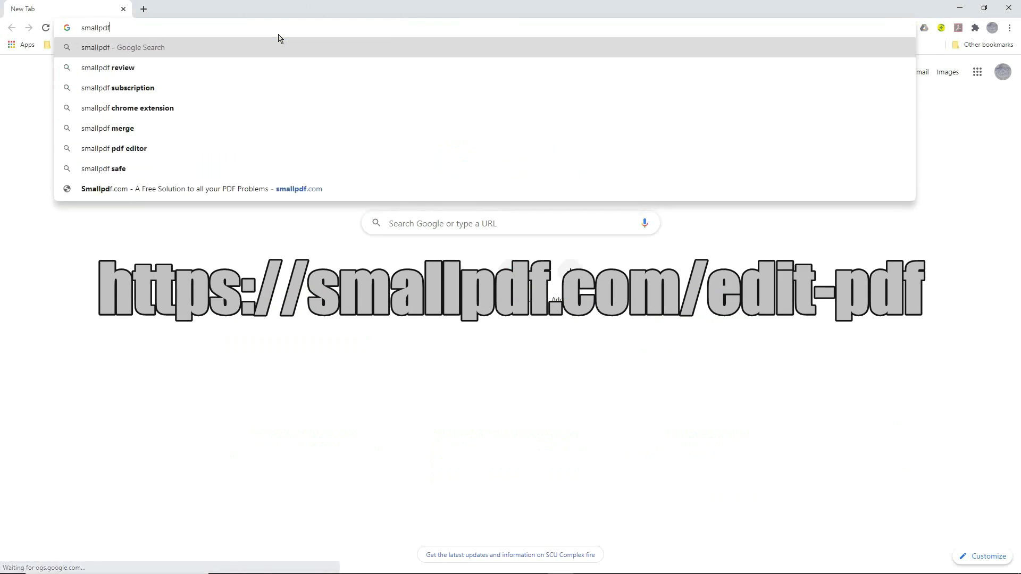
type(".com")
left_click(122, 149)
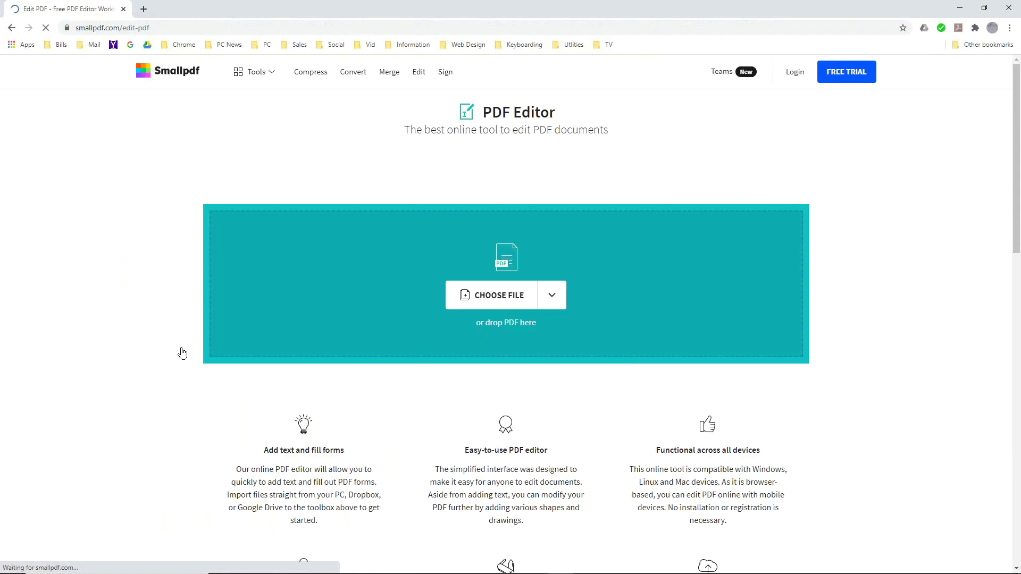
- Open '00 Fillable Supplemental Time Sheet - Original Blank.pdf' from Downloads\00
left_click(517, 301)
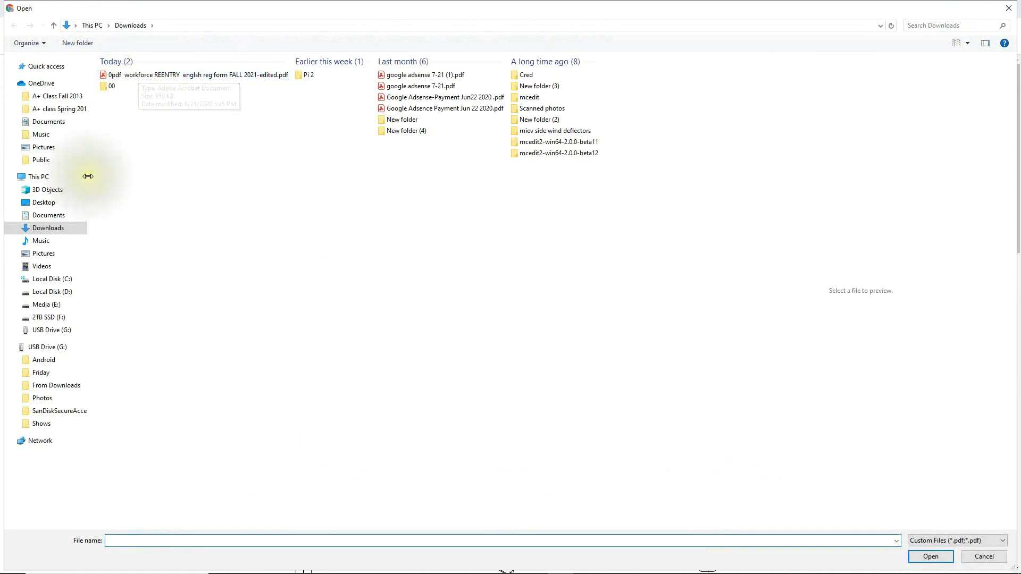
left_click(109, 87)
double_click(110, 87)
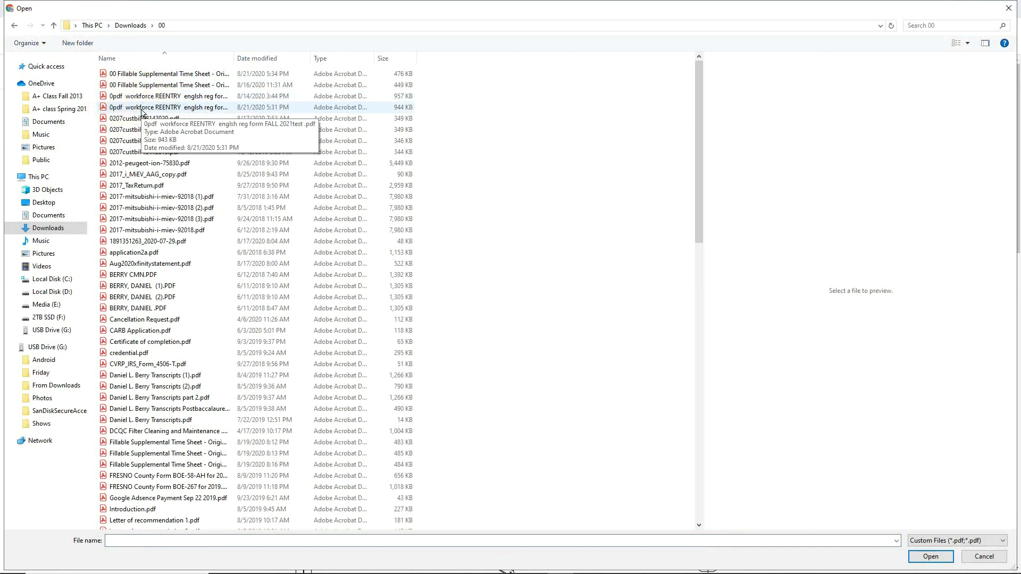
left_click(138, 74)
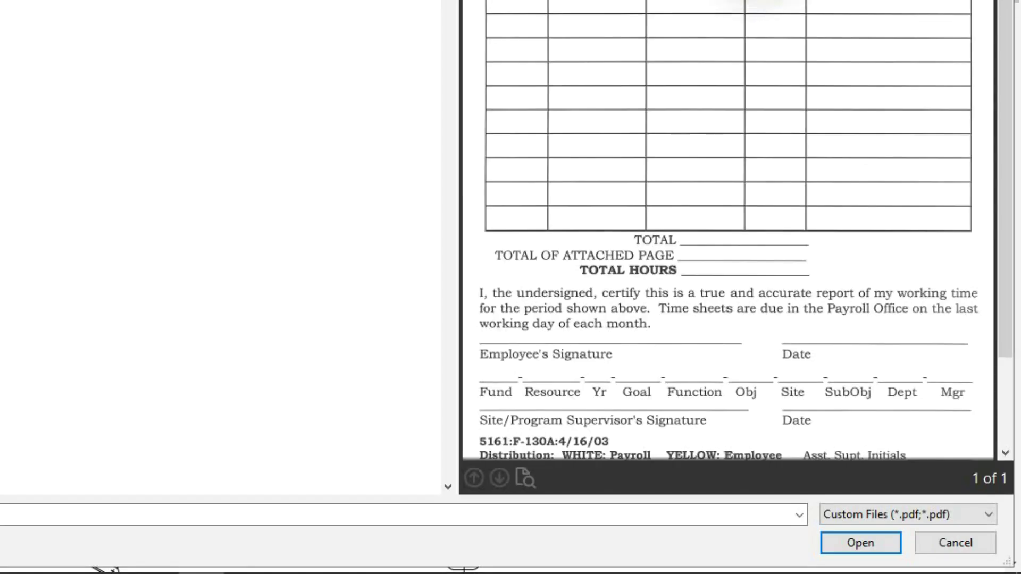
left_click(858, 542)
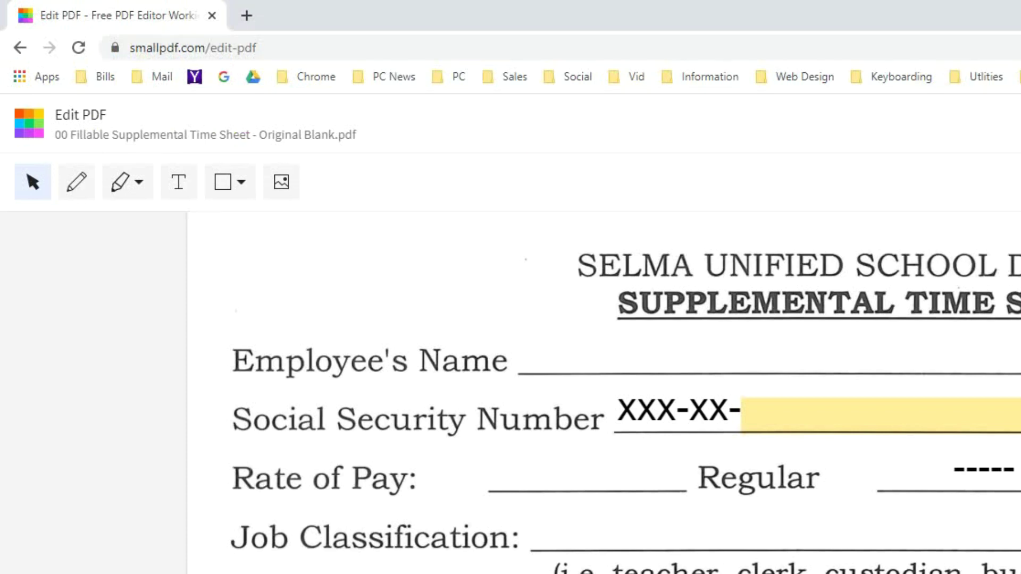
- Fill in the Employee's Name and Social Security Number fields on the time sheet
scroll(570, 431, "down", 5)
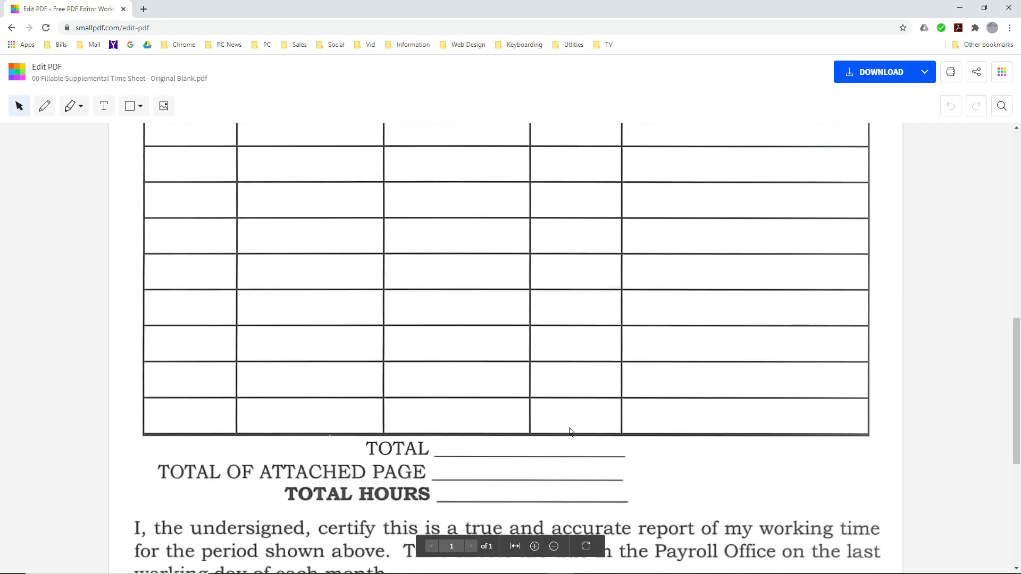
scroll(569, 431, "up", 10)
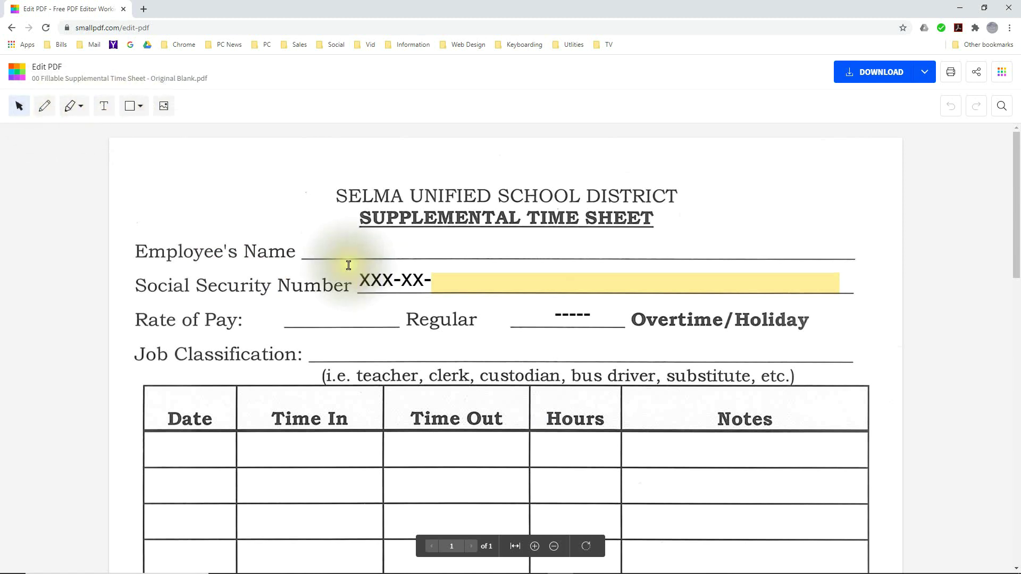
left_click(335, 250)
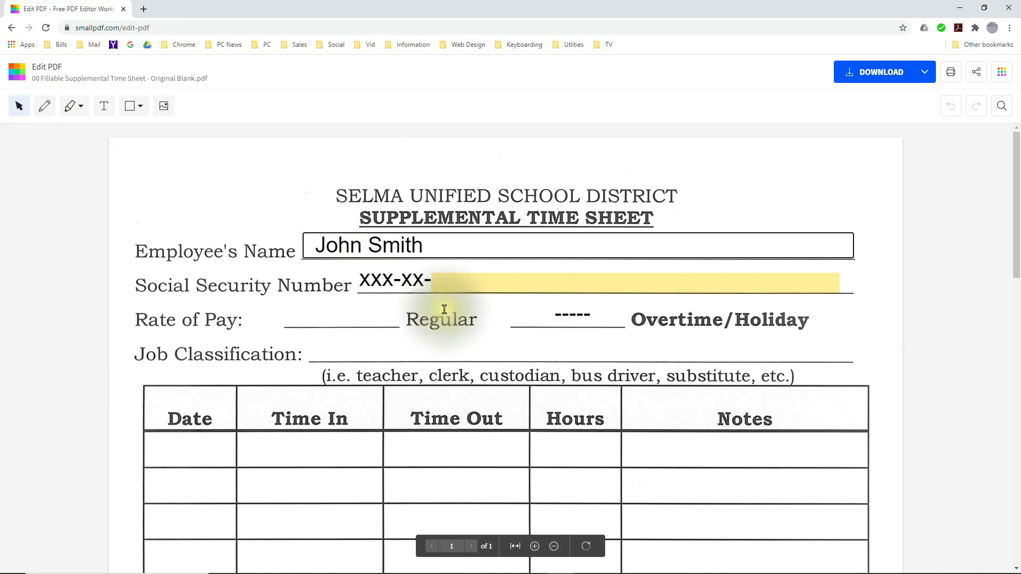
left_click(455, 285)
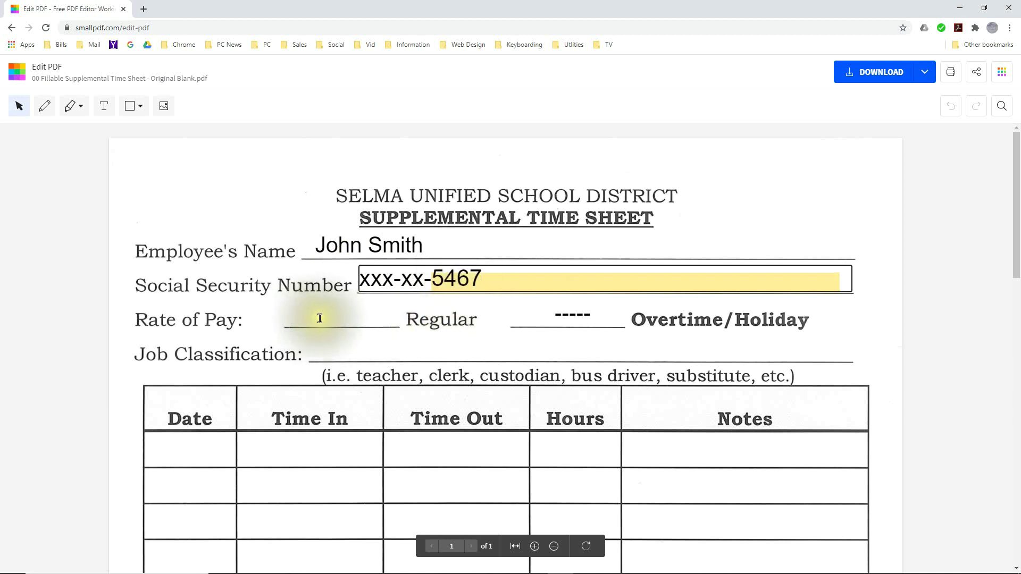
- Enter Teacher as job classification and date 8-9, time in 7:00 in the first row
left_click(361, 344)
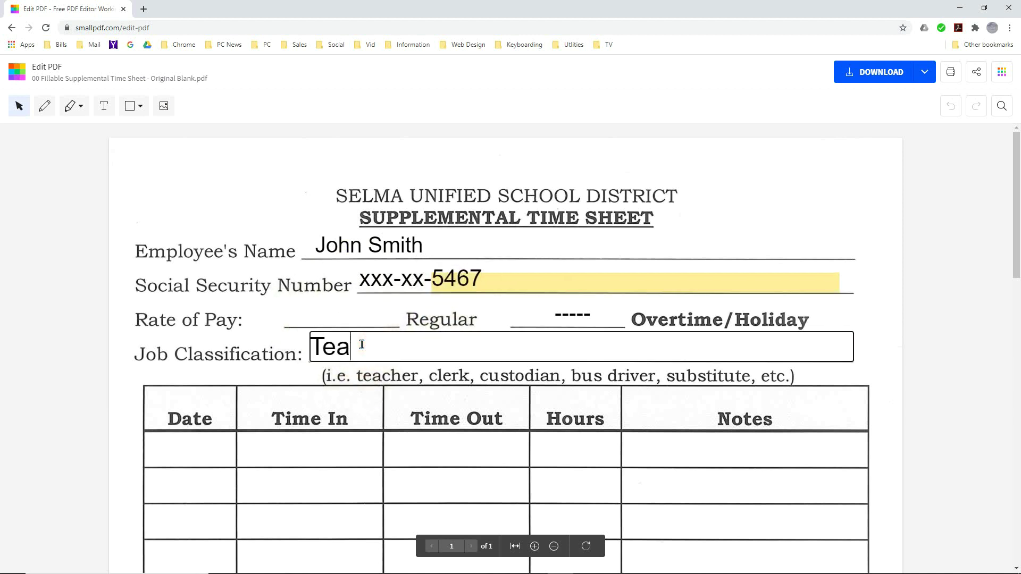
left_click(206, 448)
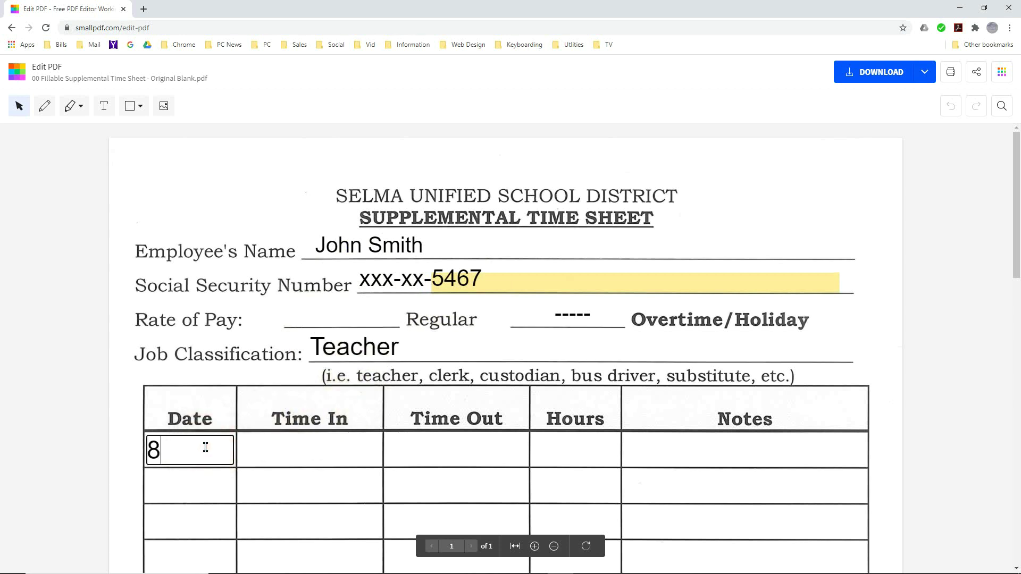
left_click(268, 448)
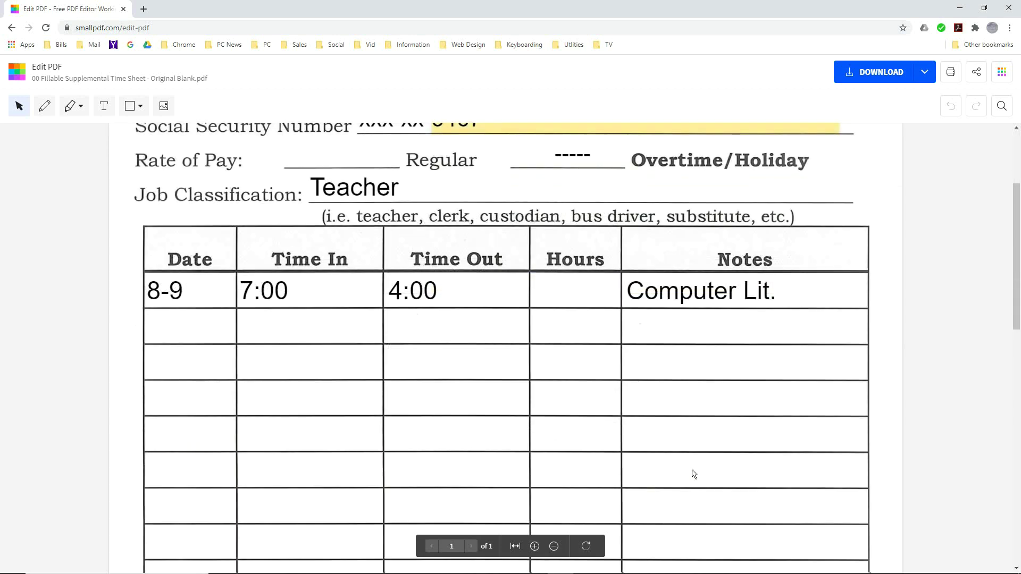
scroll(694, 474, "down", 12)
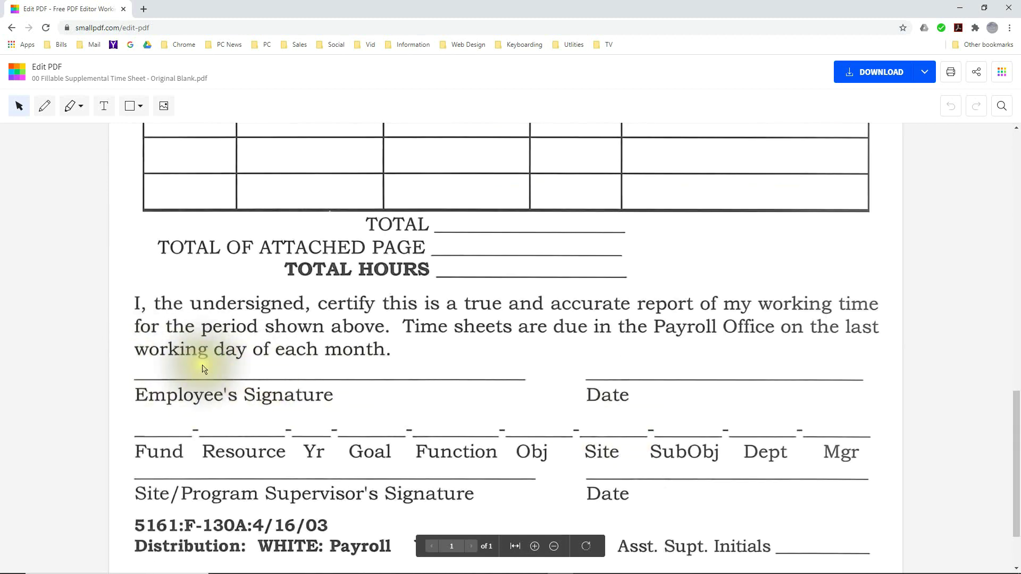
- Draw a freehand signature on the Employee's Signature line and a handwritten date beside it
left_click(44, 107)
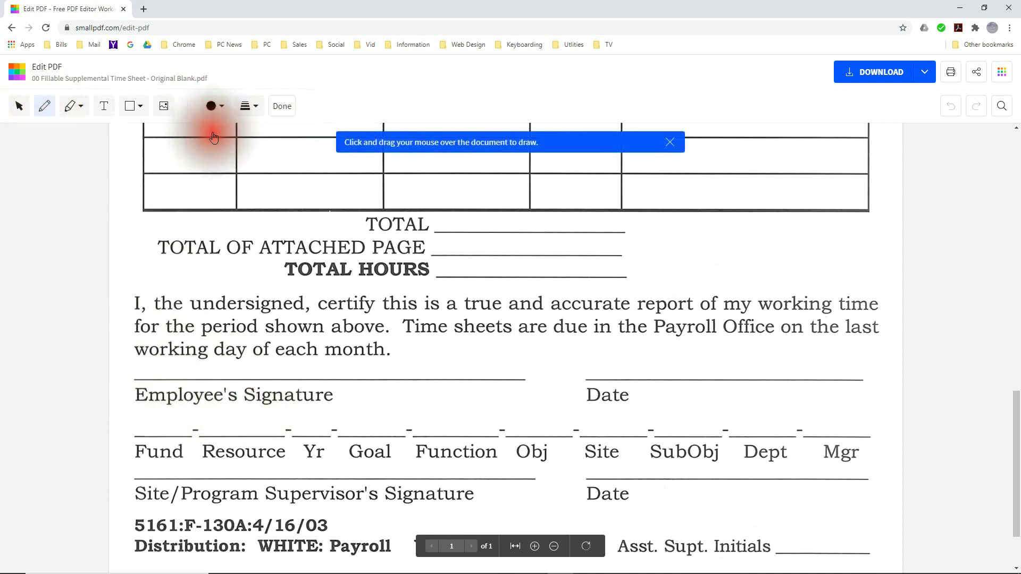
mouse_move(154, 380)
left_mouse_down()
mouse_move(152, 354)
mouse_move(193, 376)
mouse_move(269, 357)
mouse_move(325, 366)
mouse_move(298, 380)
left_mouse_up()
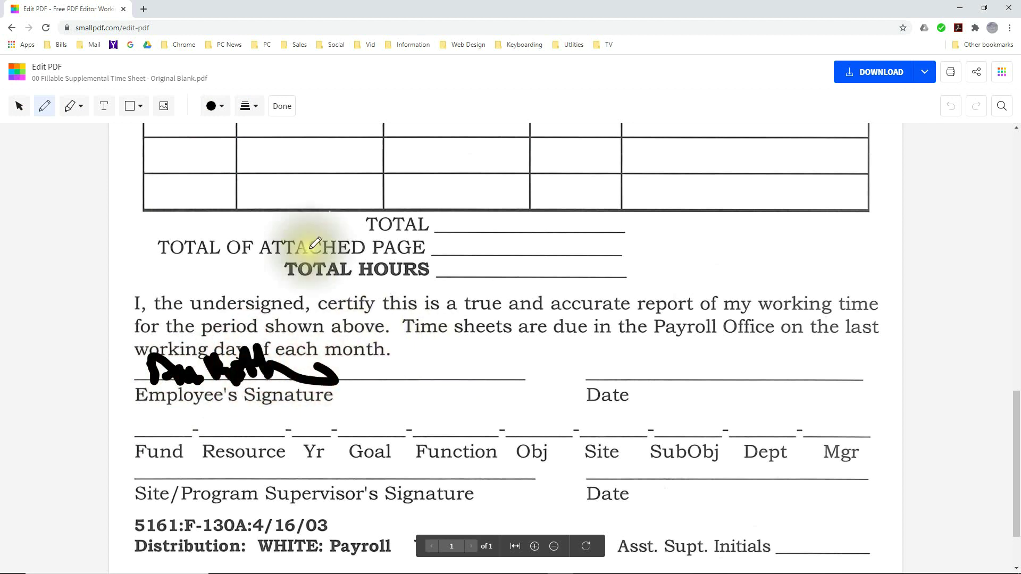
mouse_move(643, 365)
left_mouse_down()
mouse_move(702, 358)
mouse_move(738, 367)
left_mouse_up()
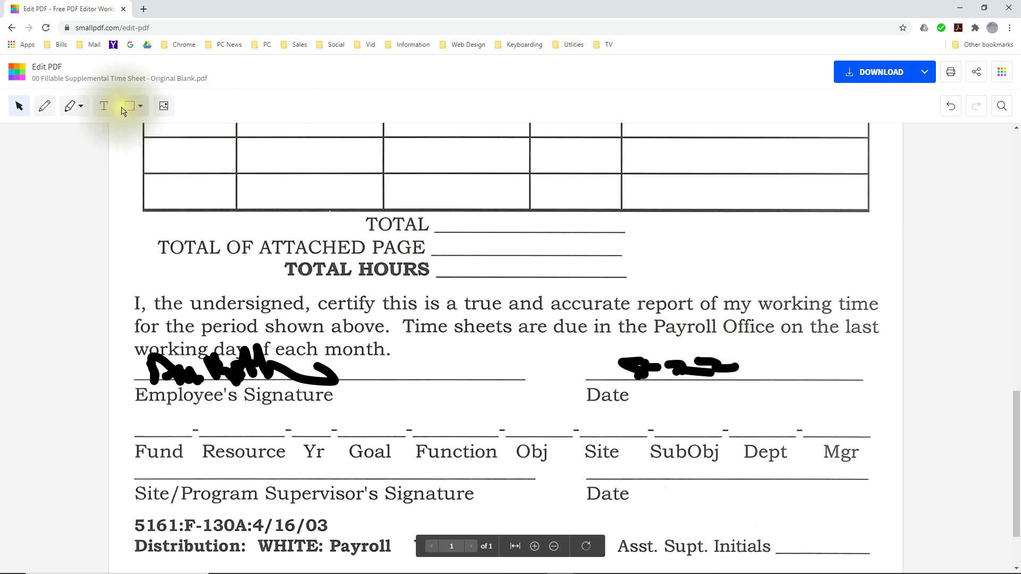
- Freehand-highlight the totals labels and the Rate of Pay label, then turn highlighting off
left_click(73, 109)
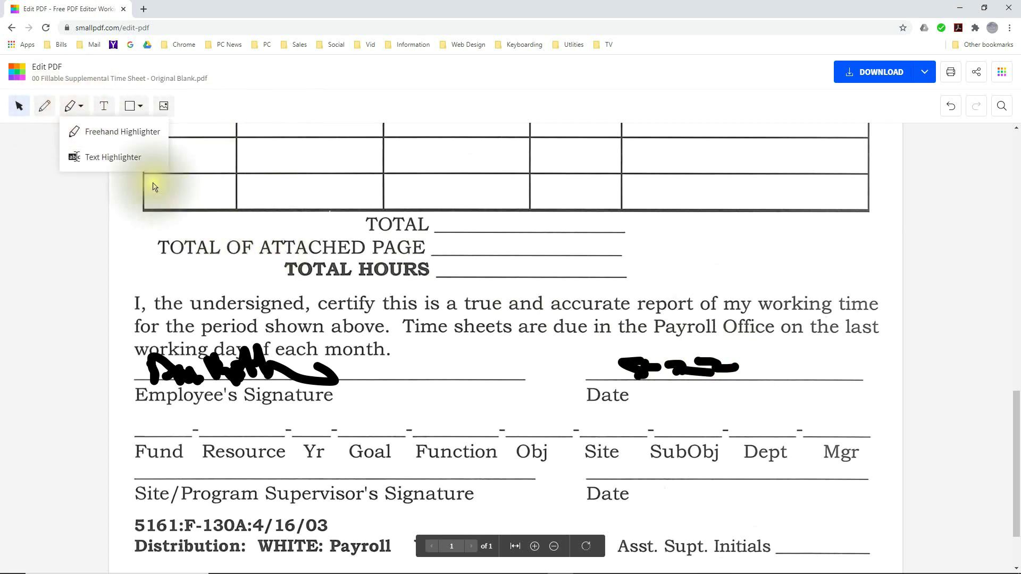
left_click(113, 133)
mouse_move(159, 247)
left_mouse_down()
mouse_move(319, 248)
mouse_move(264, 269)
mouse_move(428, 269)
left_mouse_up()
scroll(406, 231, "up", 10)
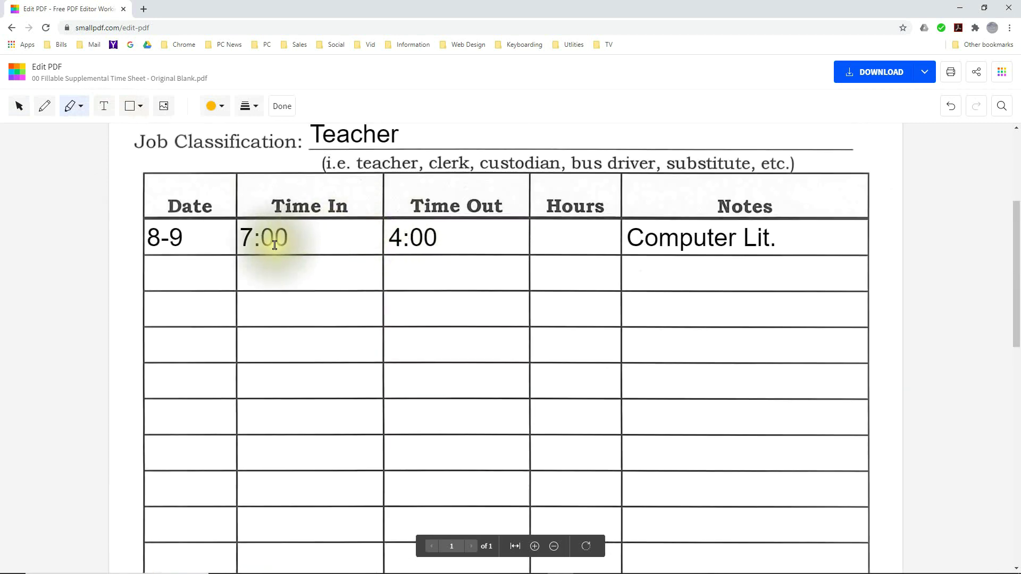
scroll(255, 255, "up", 3)
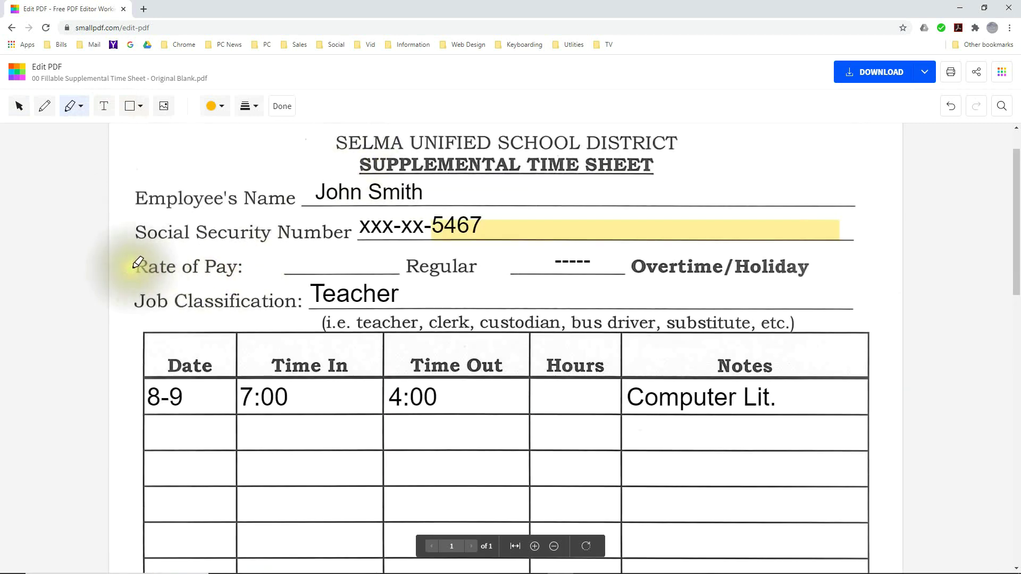
left_click_drag(133, 266, 243, 266)
left_click(227, 111)
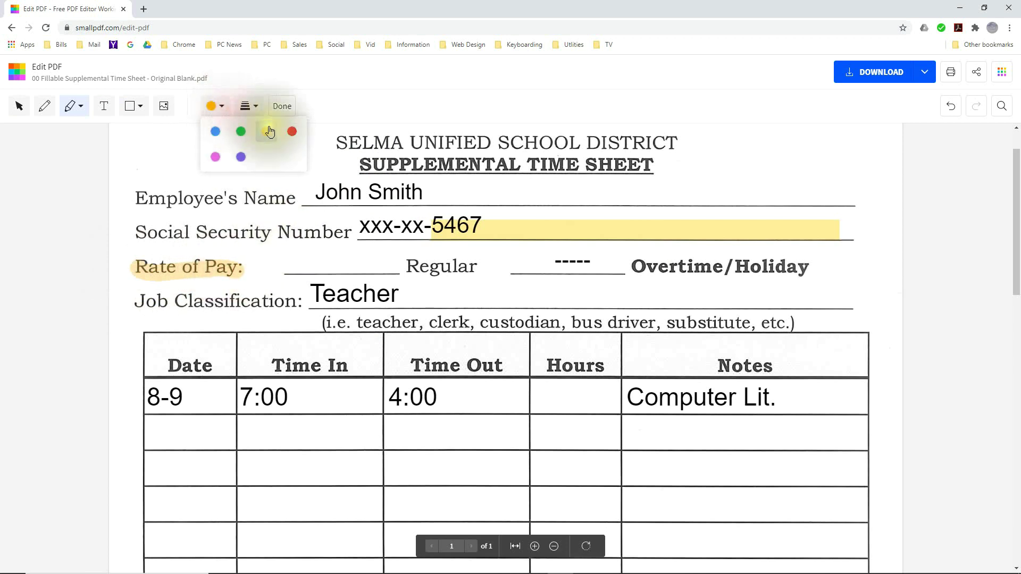
left_click(75, 108)
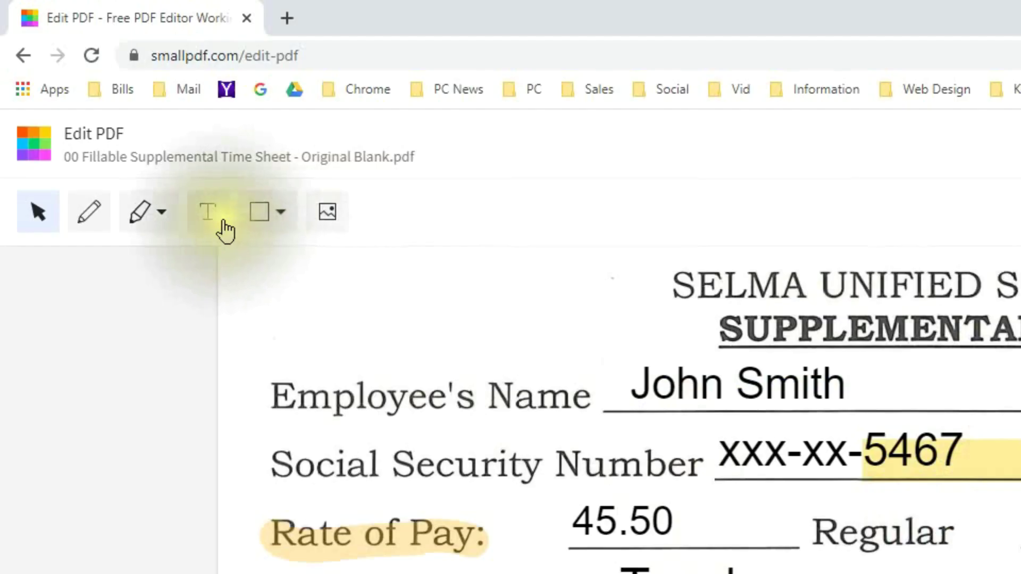
- Add an 'Adult School' text box and move it to the top-left corner beside the district title
left_click(104, 111)
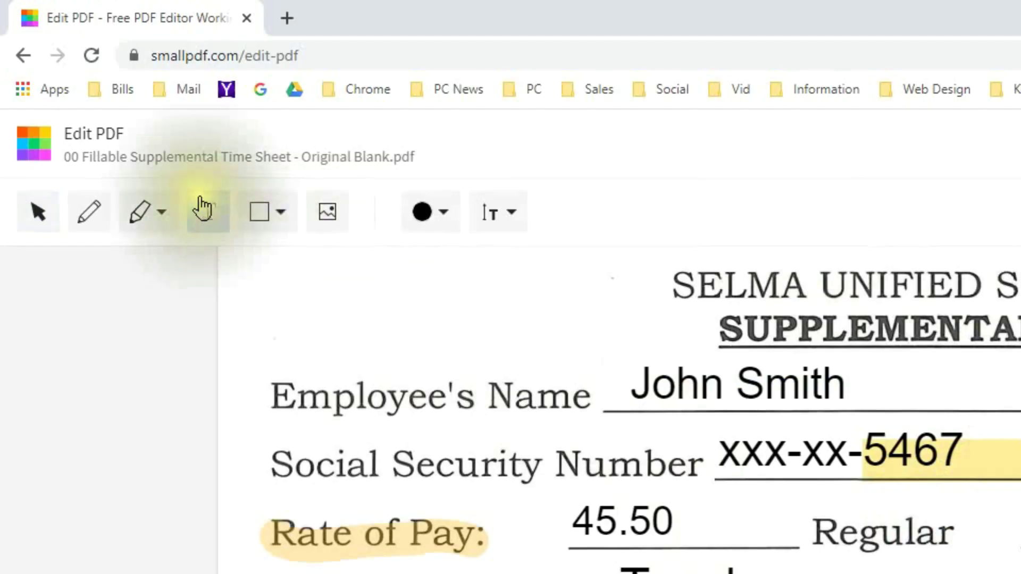
left_click(329, 294)
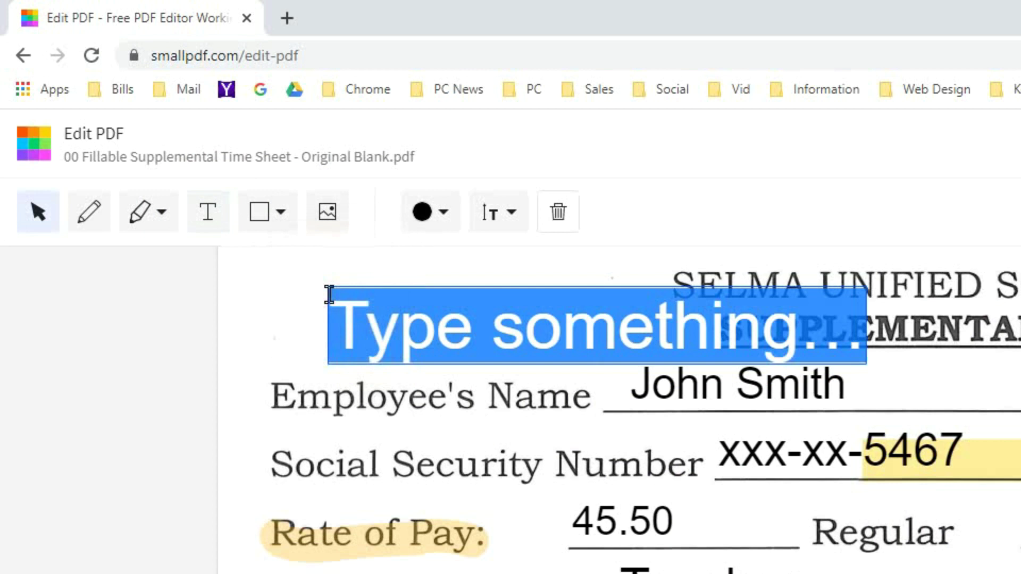
type("Adult School")
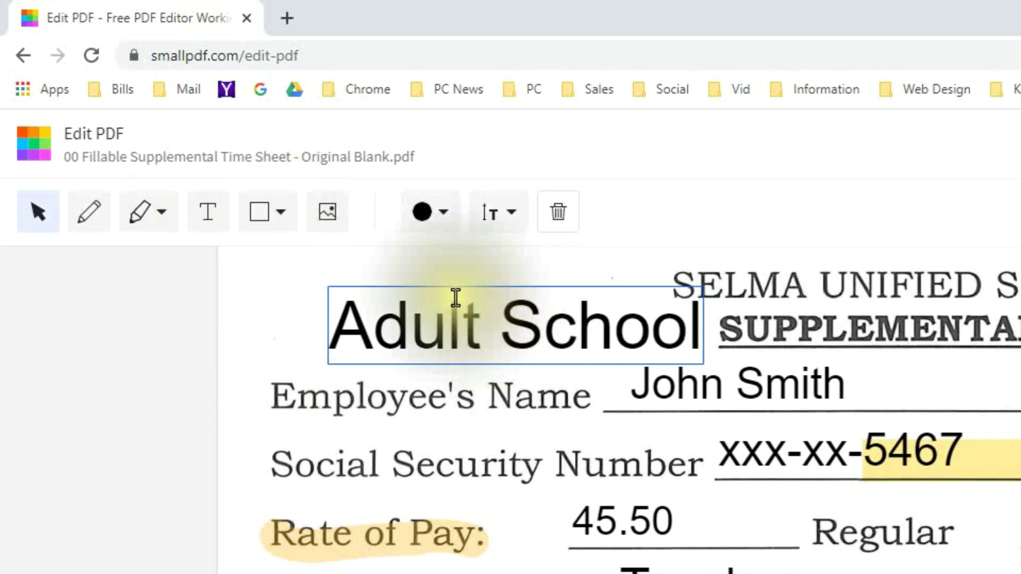
left_click(934, 370)
left_click_drag(601, 291, 520, 276)
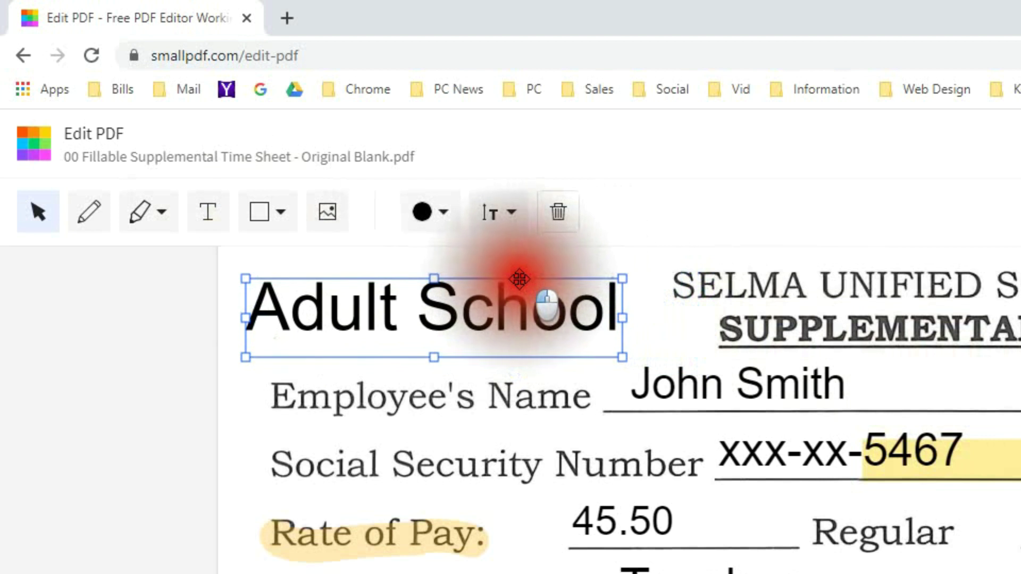
left_click(655, 336)
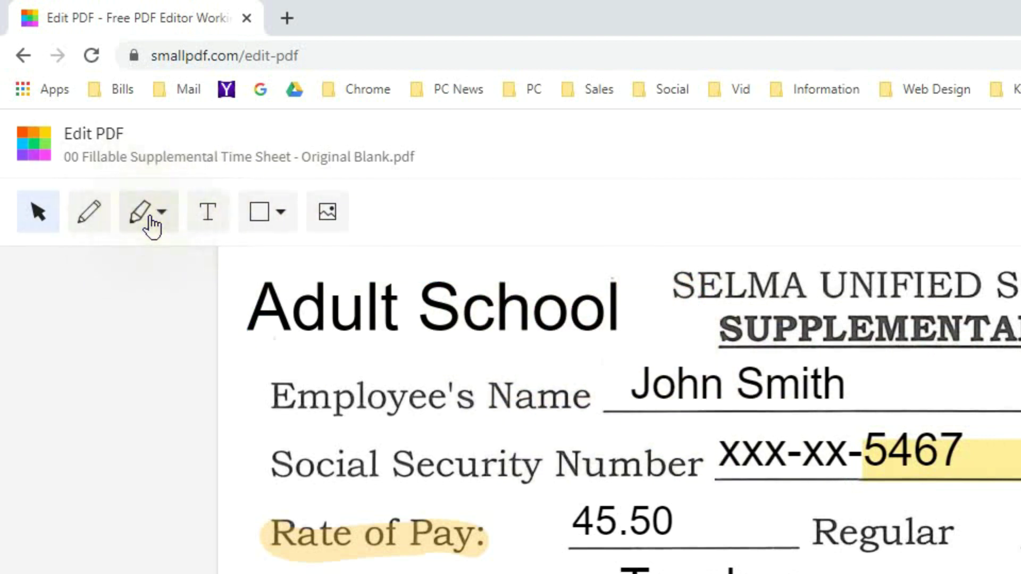
left_click(272, 218)
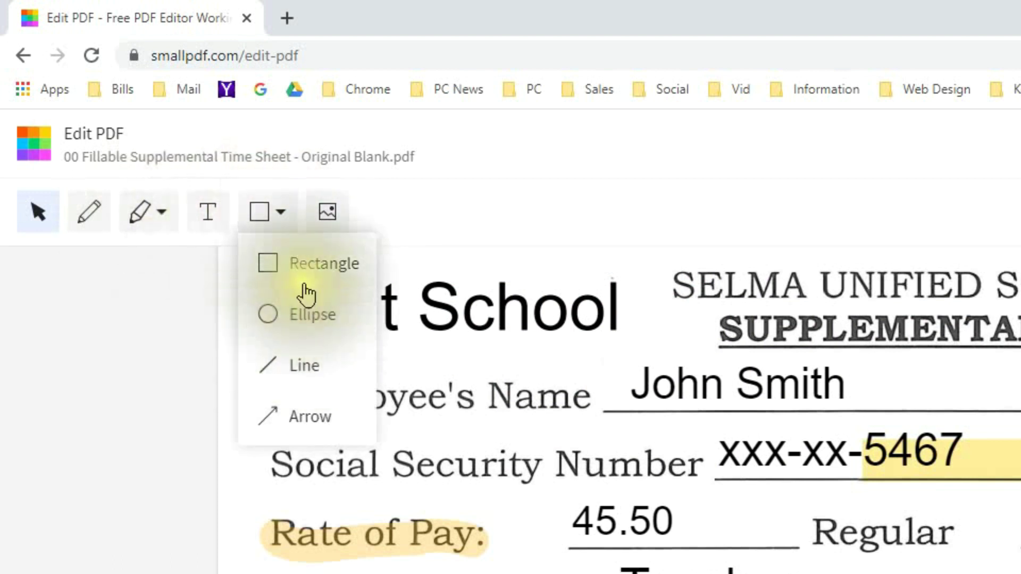
left_click(282, 417)
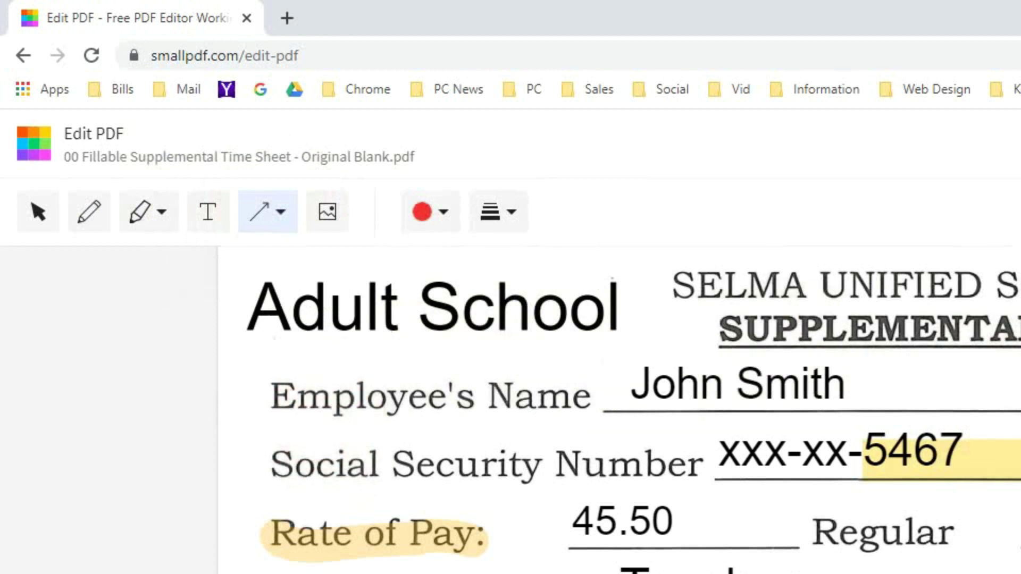
left_click_drag(238, 355, 651, 449)
left_click(430, 212)
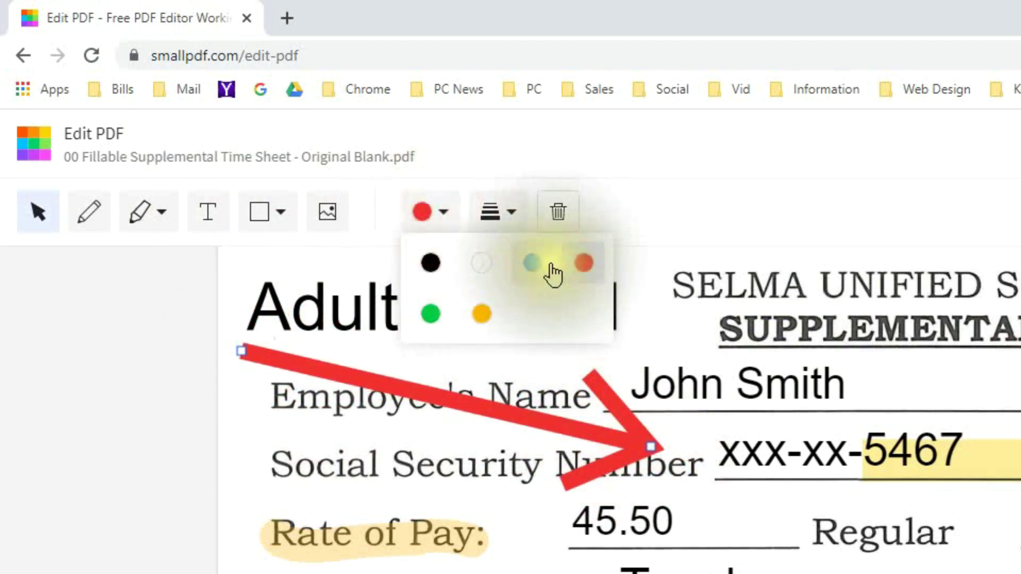
left_click(531, 263)
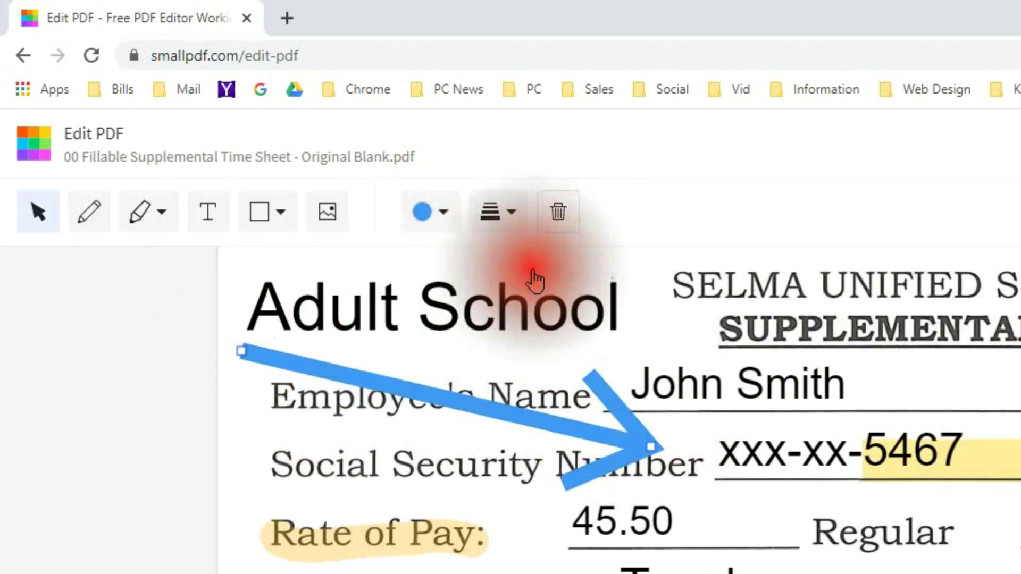
left_click(489, 215)
left_click(500, 260)
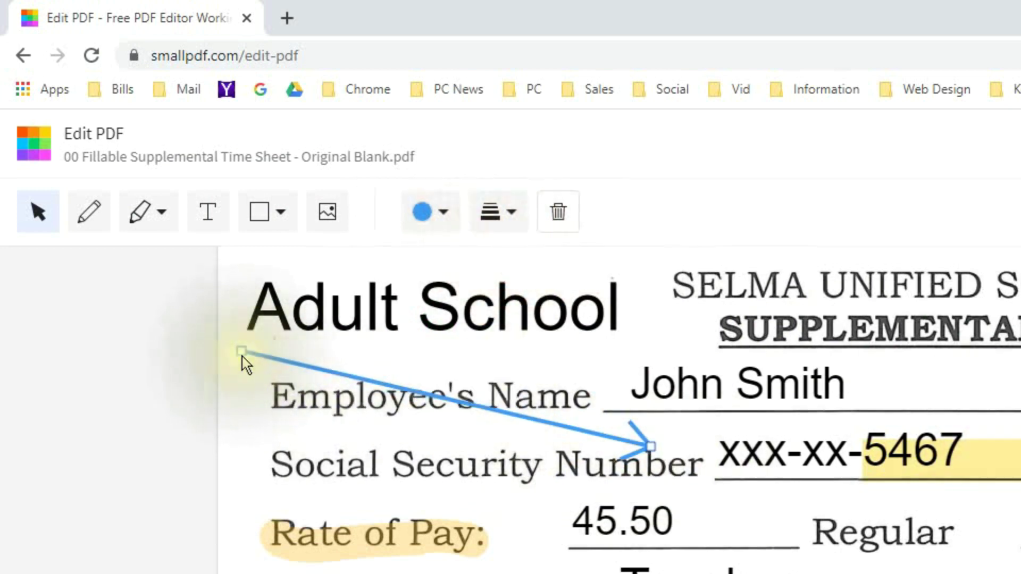
left_click_drag(242, 357, 251, 423)
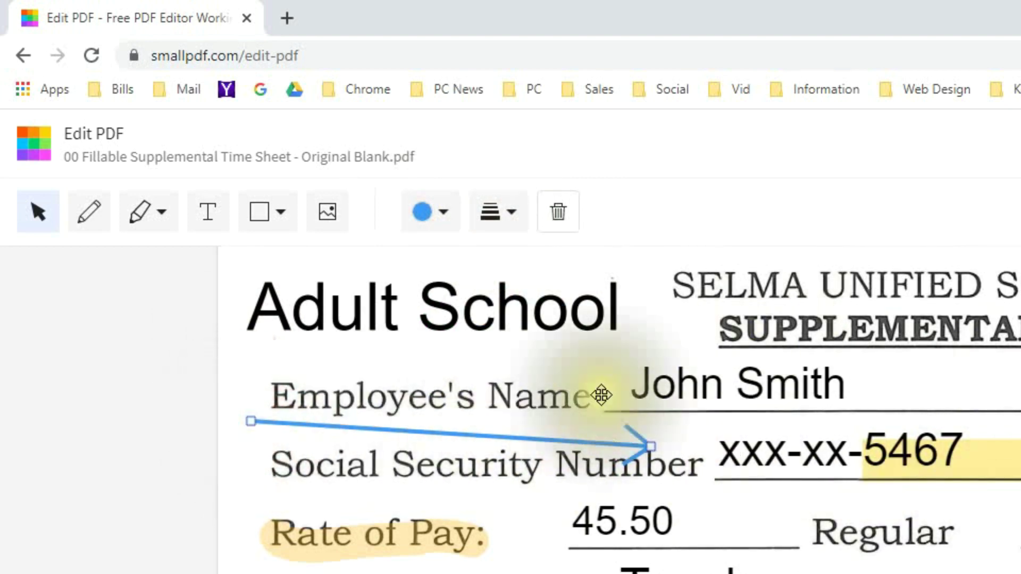
left_click(558, 216)
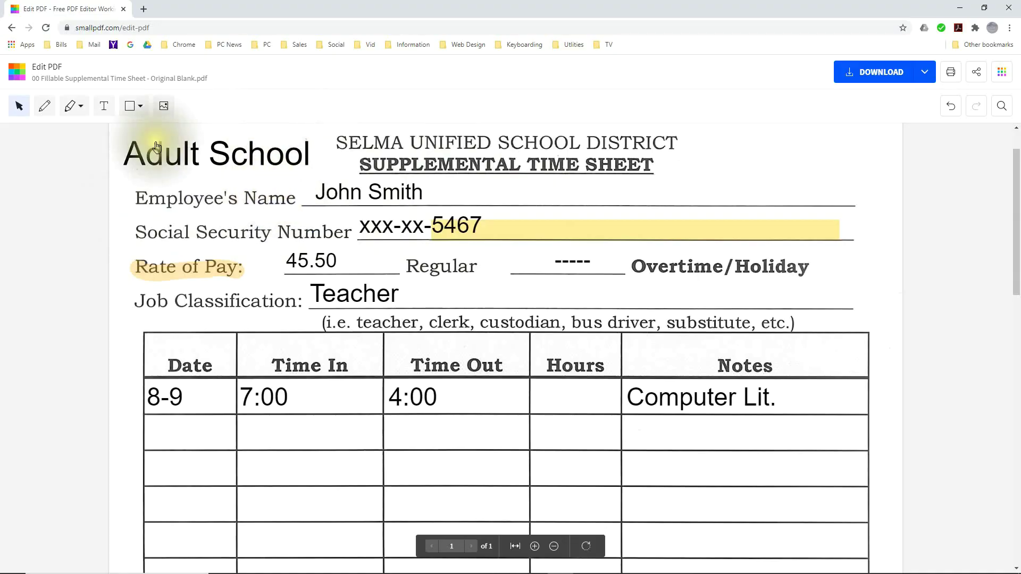
- Insert the photo DSCN2155.JPG from Pictures > 1-2018 onto the time sheet
left_click(165, 107)
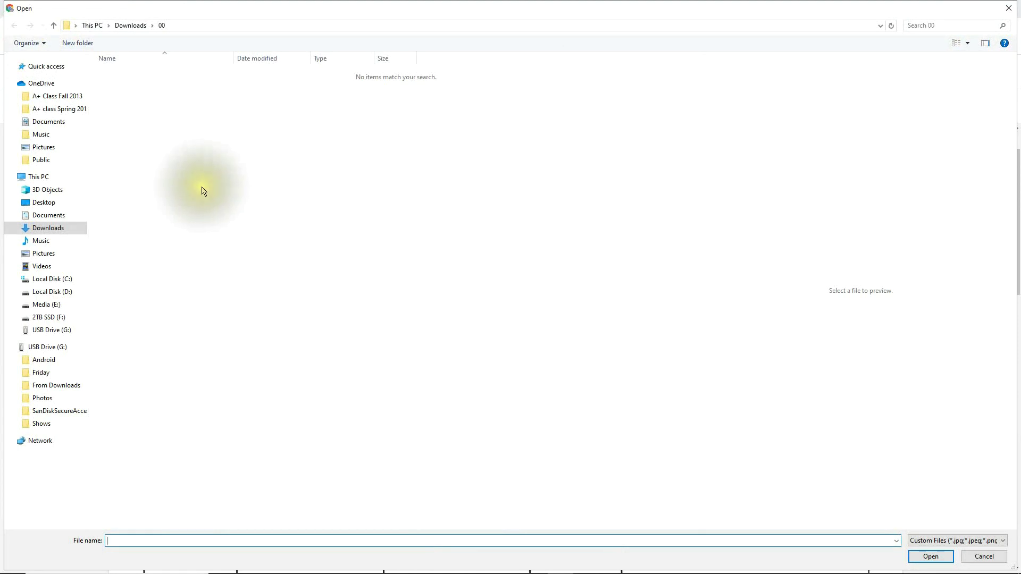
left_click(52, 254)
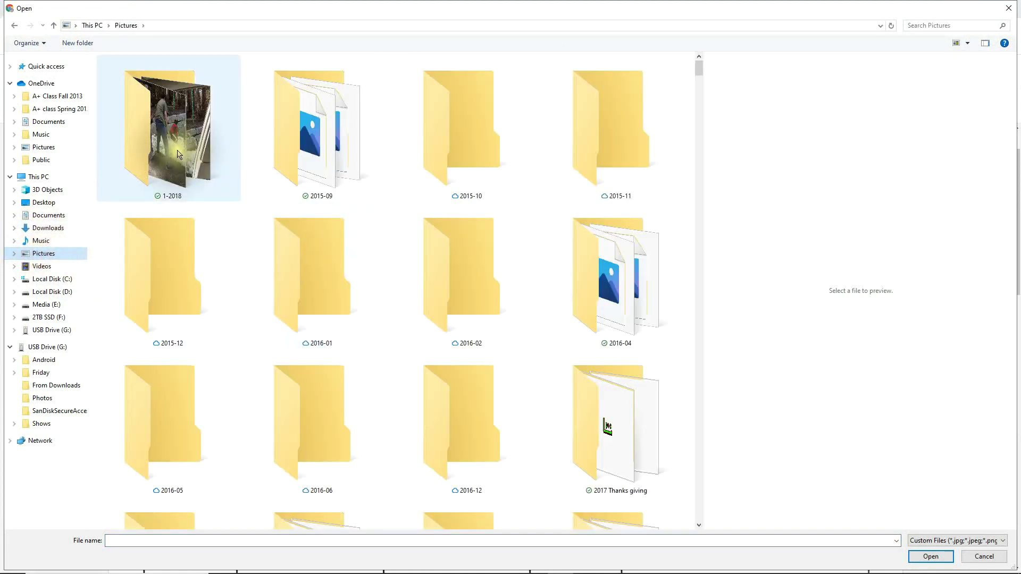
double_click(178, 154)
left_click(124, 87)
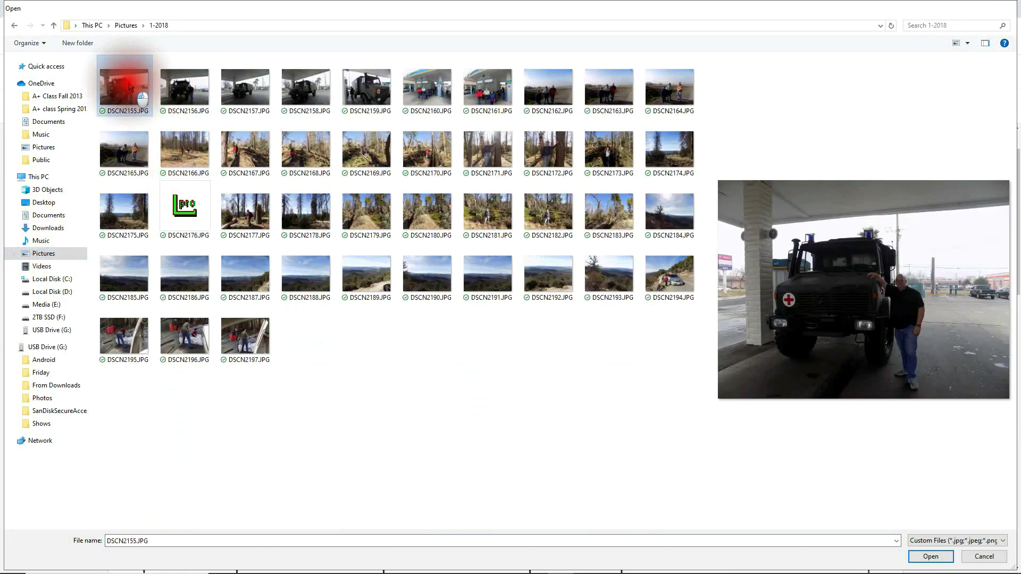
double_click(124, 87)
left_click(547, 322)
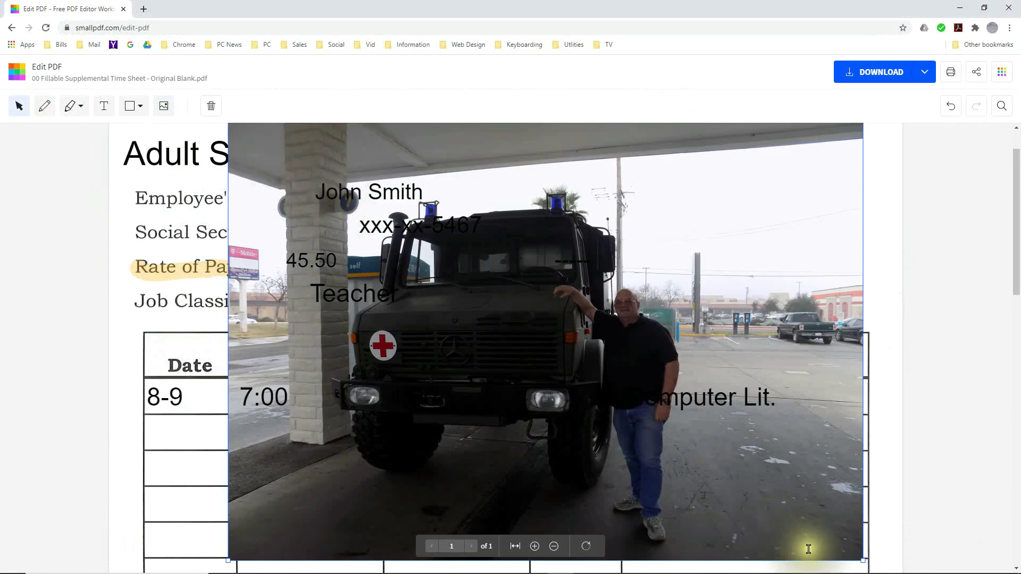
- Shrink the truck photo to a thumbnail and move it to the page's top-right corner
left_click_drag(862, 561, 337, 228)
left_click_drag(279, 139, 525, 170)
left_click_drag(714, 192, 774, 173)
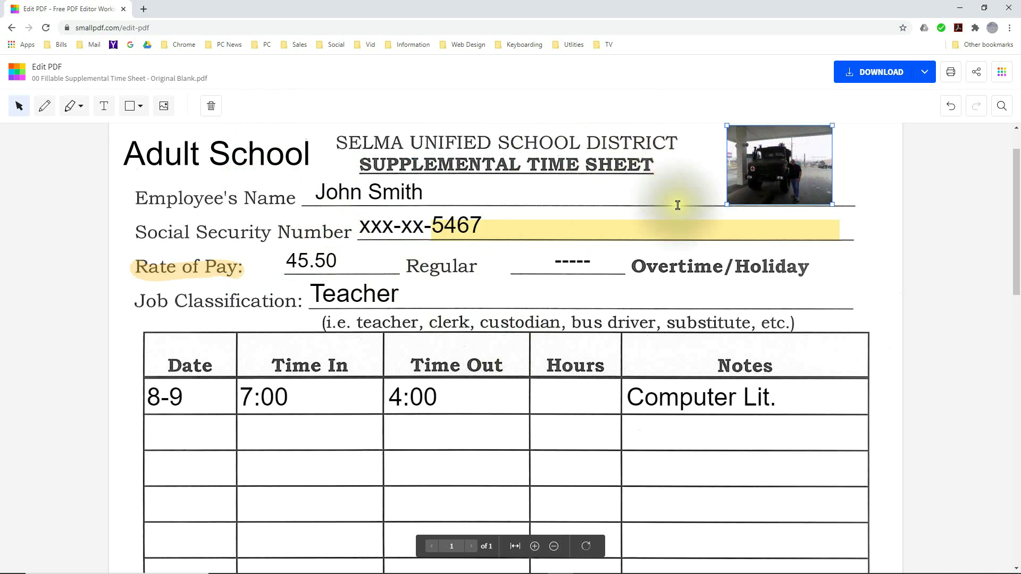
- Deselect the photo and download the edited time sheet as a PDF
left_click(851, 192)
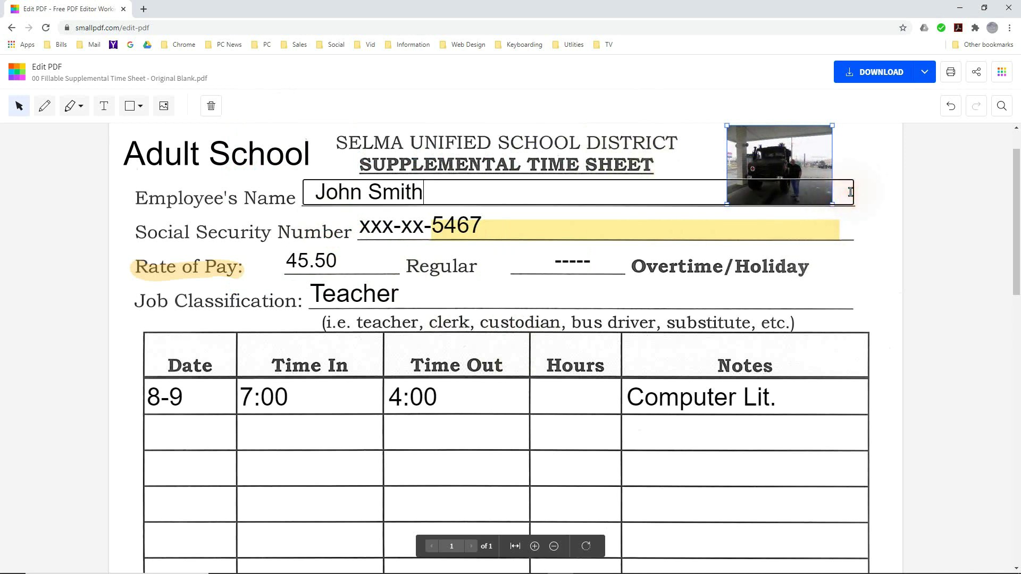
left_click(868, 223)
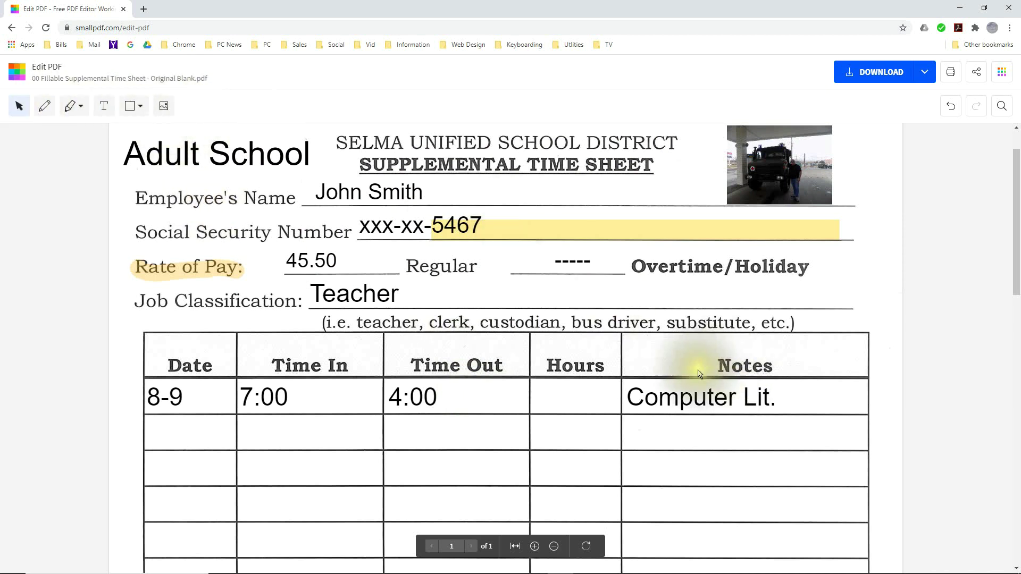
left_click(868, 75)
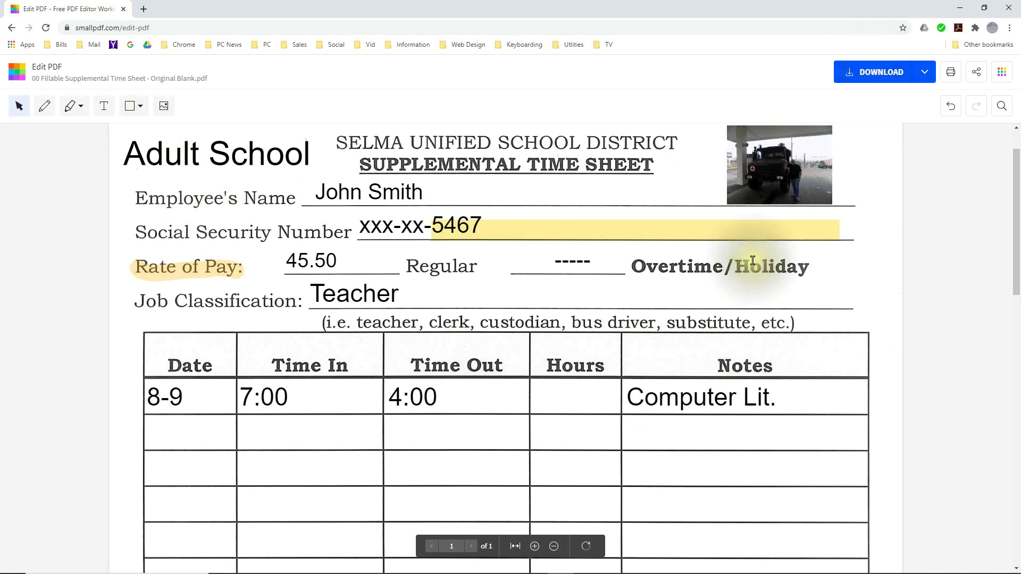